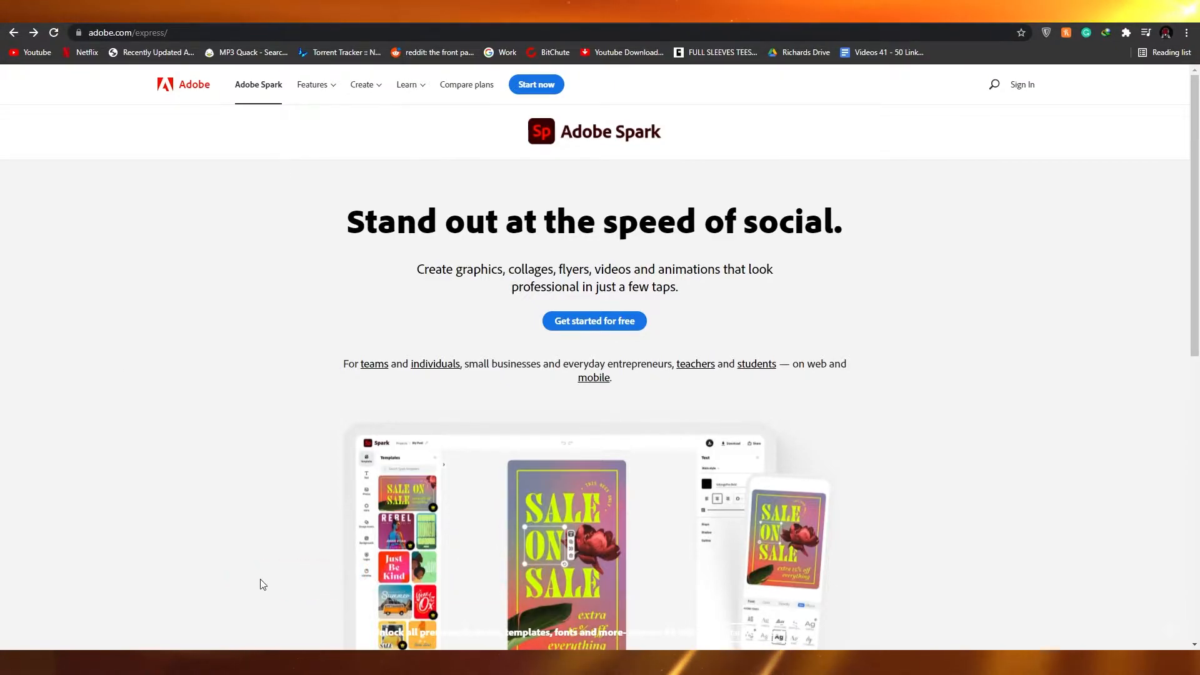
Step: Get started with Adobe Spark for free and continue with a Google account
scroll(261, 581, "down", 5)
scroll(262, 581, "up", 5)
scroll(267, 583, "down", 1)
scroll(268, 583, "up", 1)
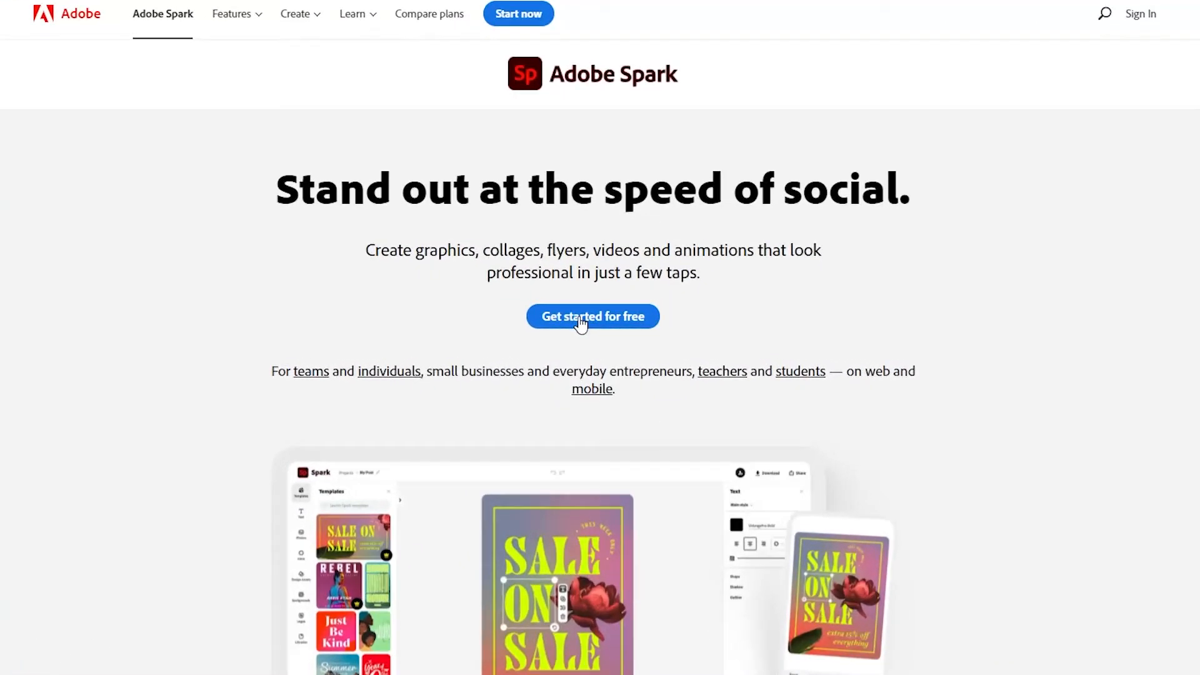
left_click(581, 320)
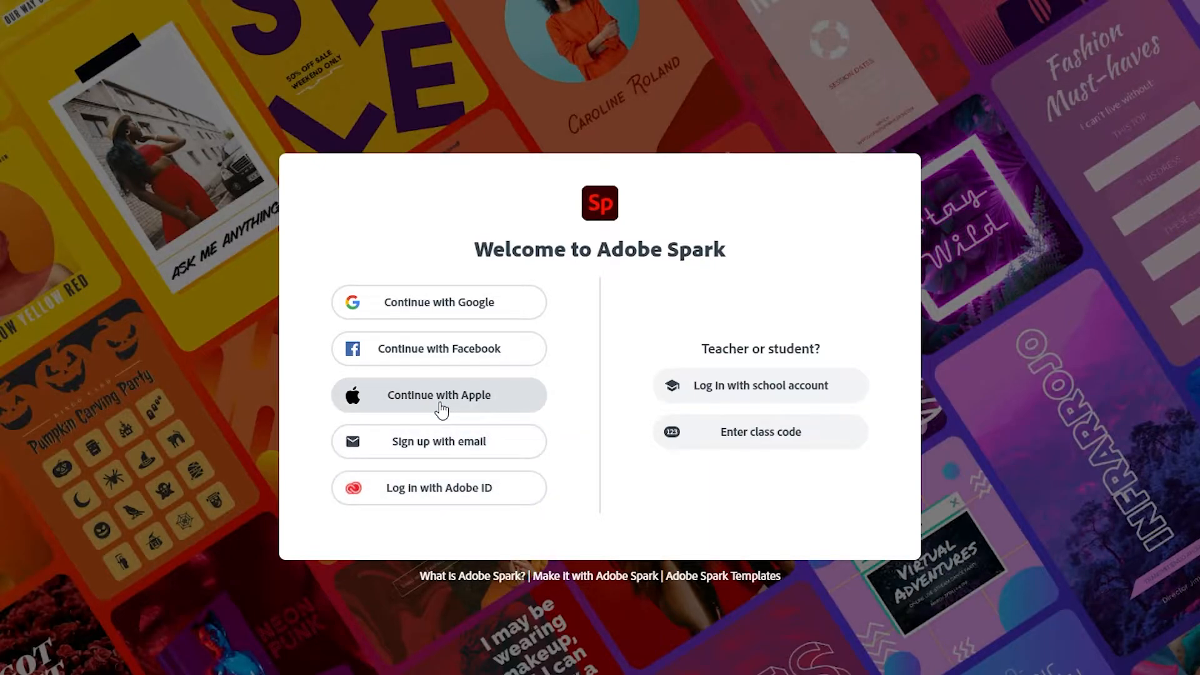
left_click(437, 304)
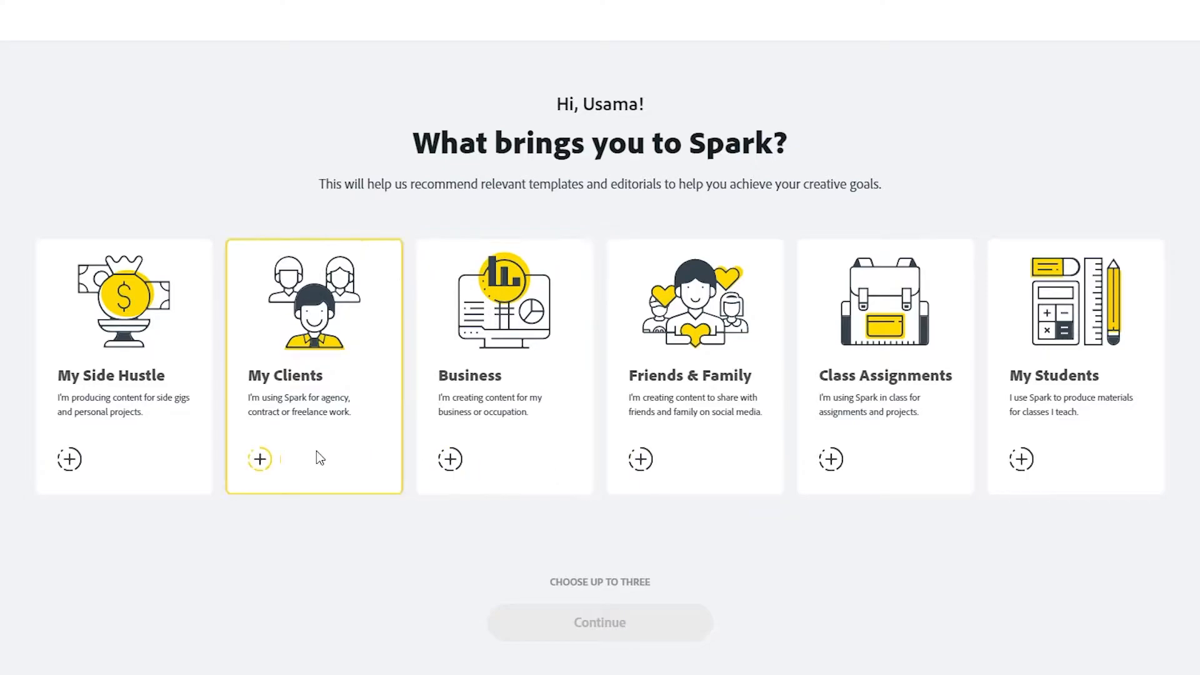
Step: Choose My Clients as the reason for using Spark and continue to the home page
left_click(258, 462)
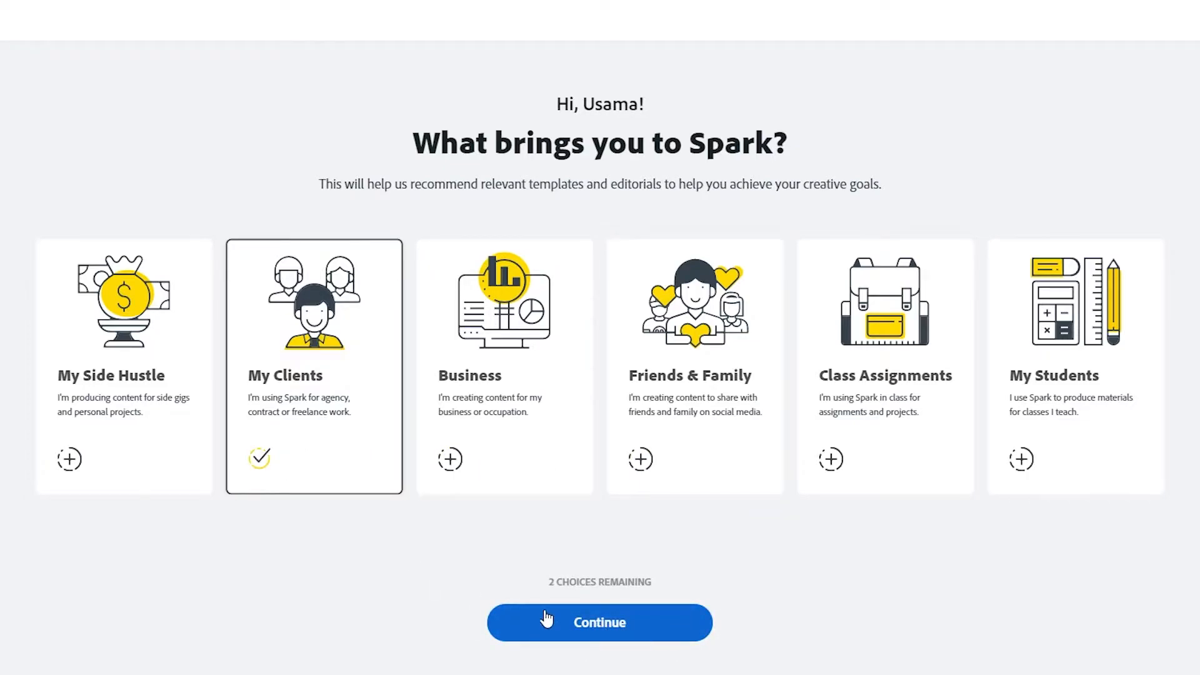
left_click(599, 639)
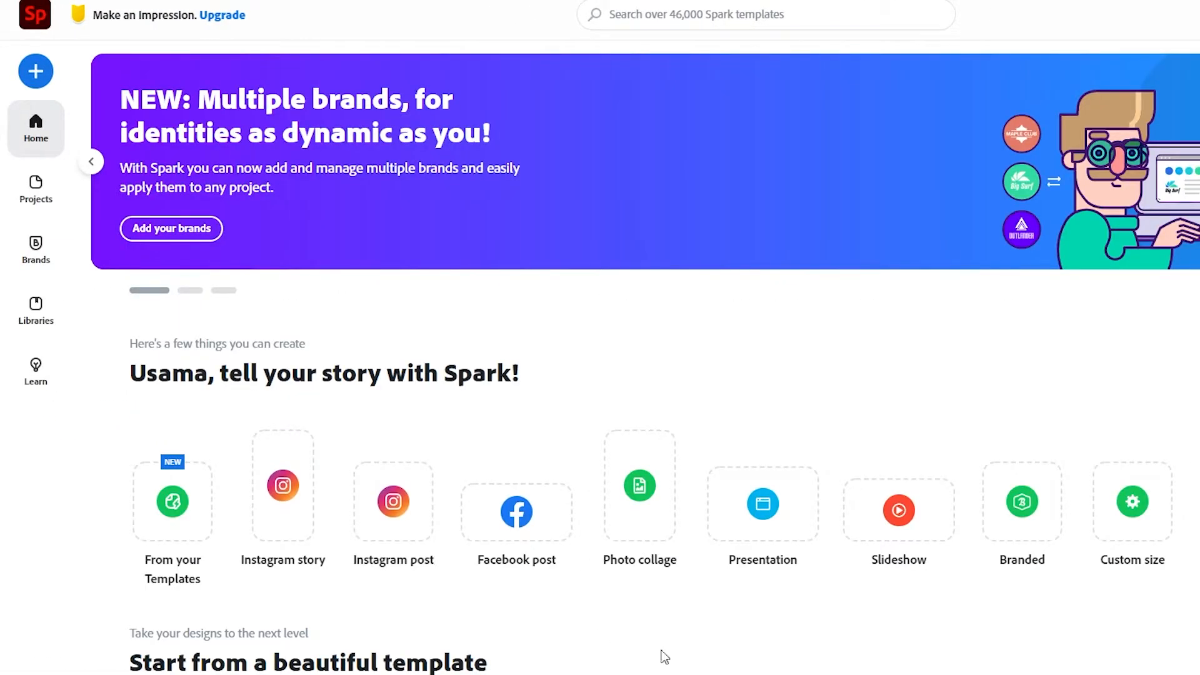
Step: Look over the home page's project types, featured templates and recent projects area
scroll(688, 650, "down", 15)
scroll(751, 631, "up", 6)
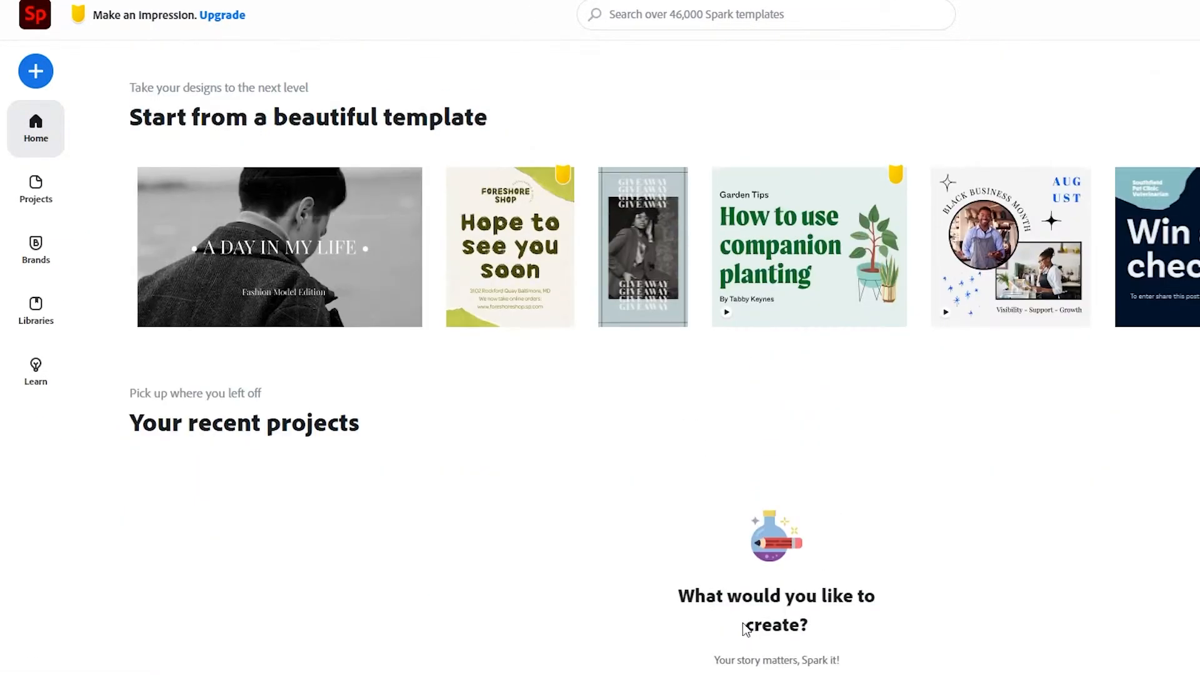
scroll(744, 628, "up", 8)
scroll(185, 466, "down", 3)
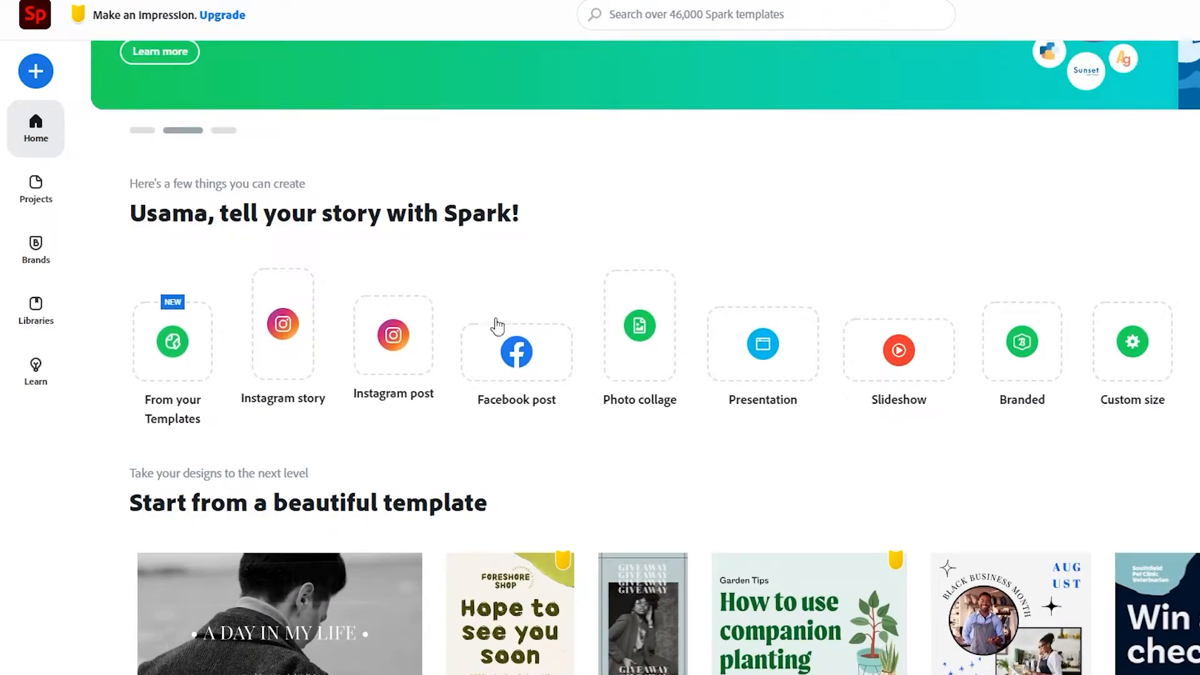
scroll(1022, 313, "up", 1)
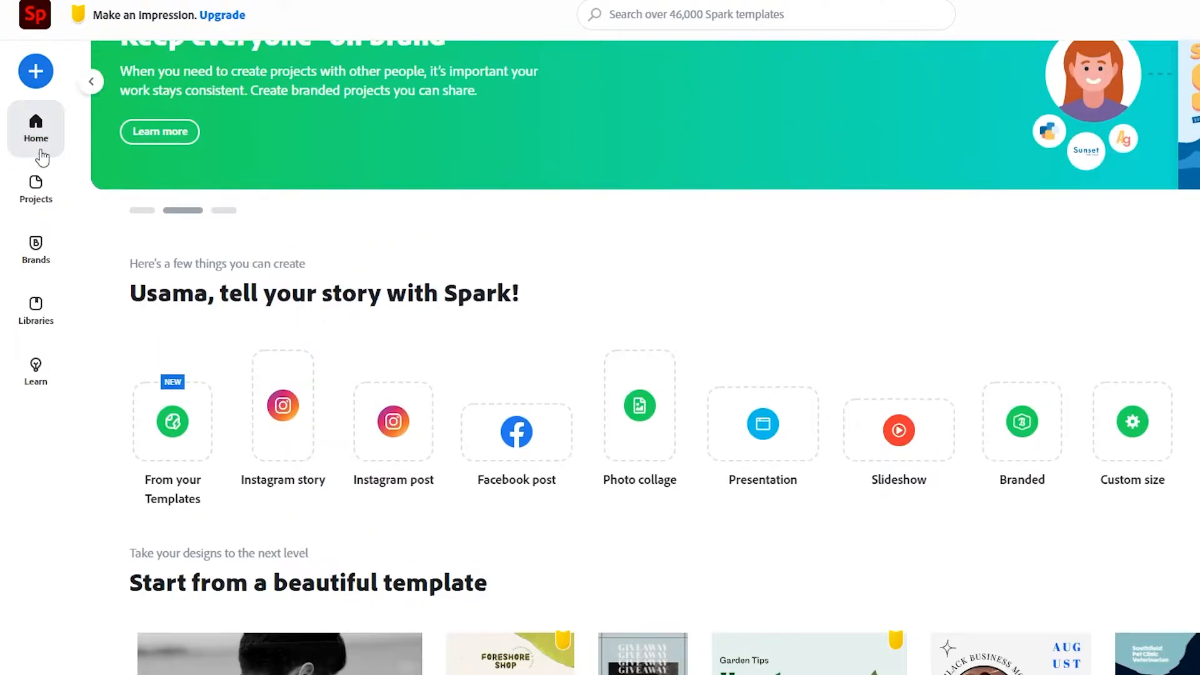
scroll(196, 391, "up", 1)
scroll(187, 376, "down", 4)
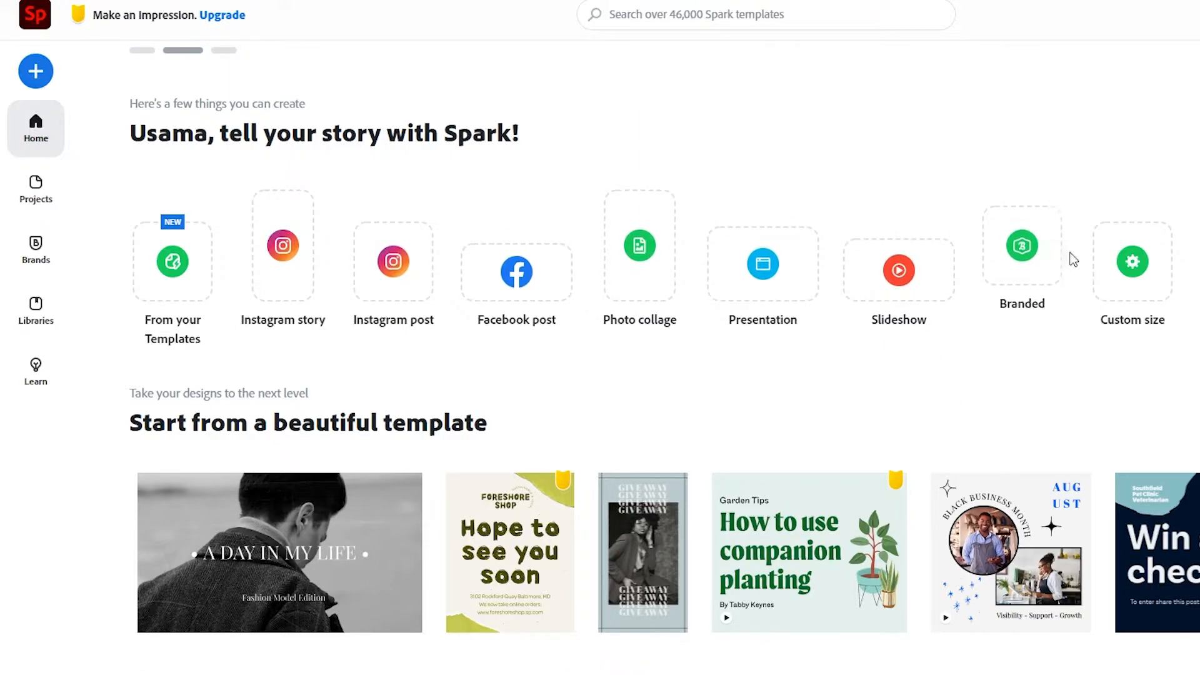
scroll(1146, 287, "up", 3)
scroll(1077, 405, "down", 3)
scroll(1077, 405, "up", 3)
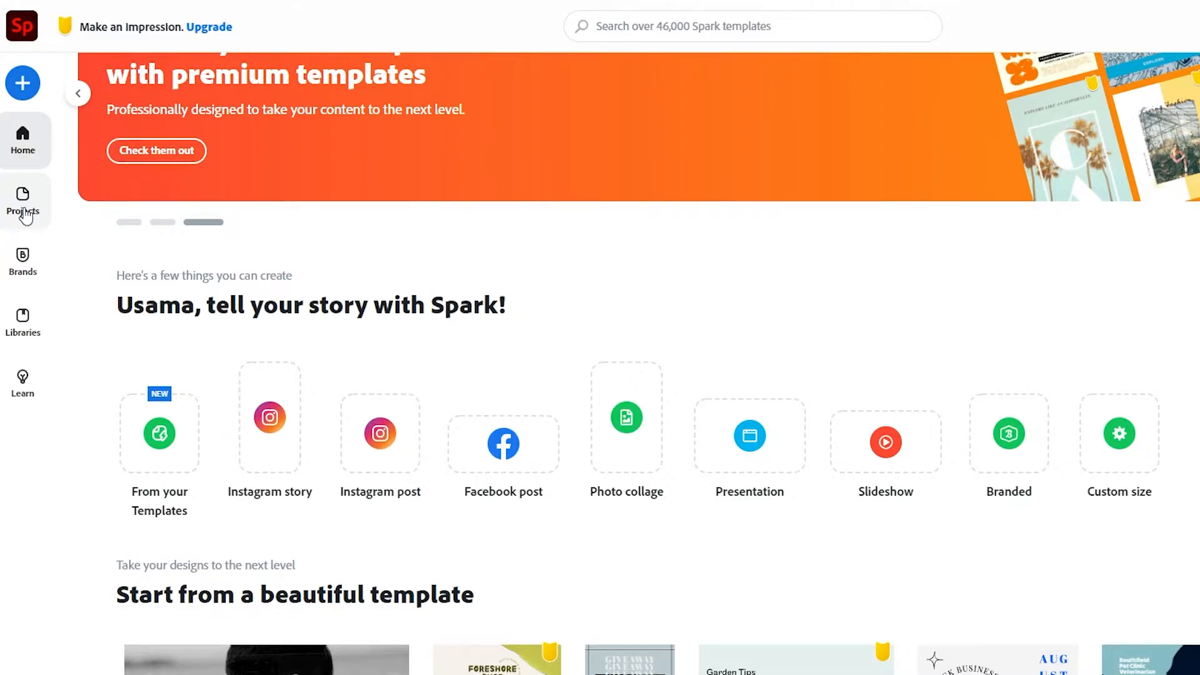
Step: Open the Brands page and review the logo, color and font steps for adding a brand
left_click(24, 263)
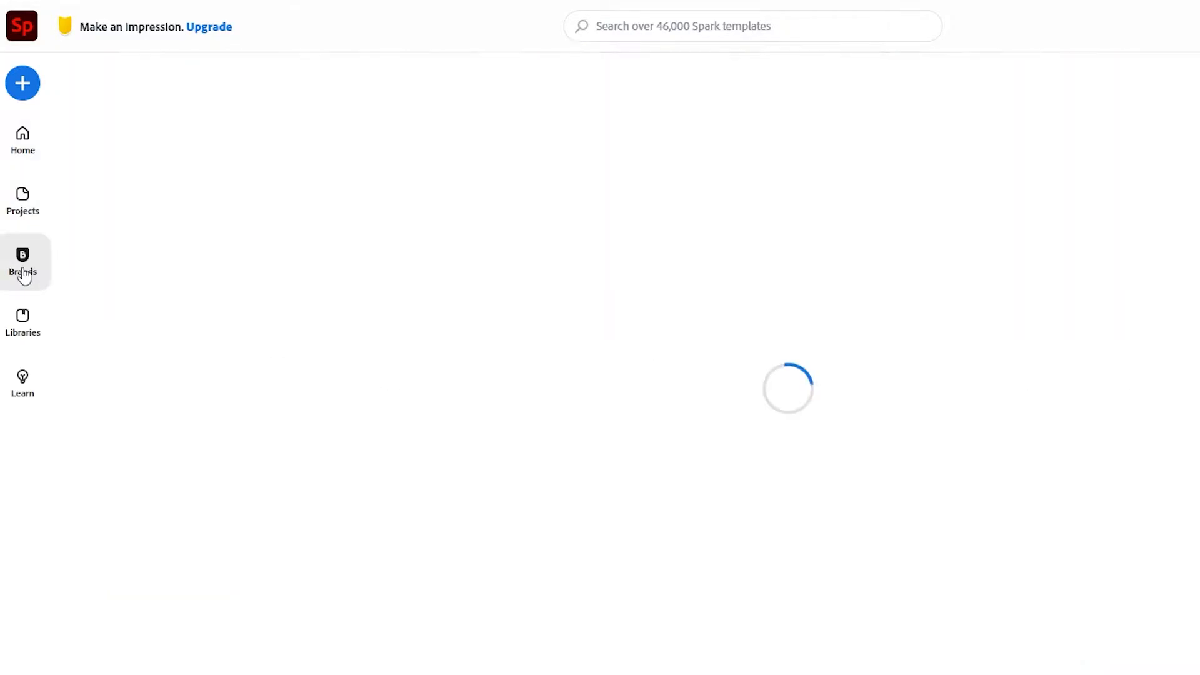
scroll(249, 239, "down", 2)
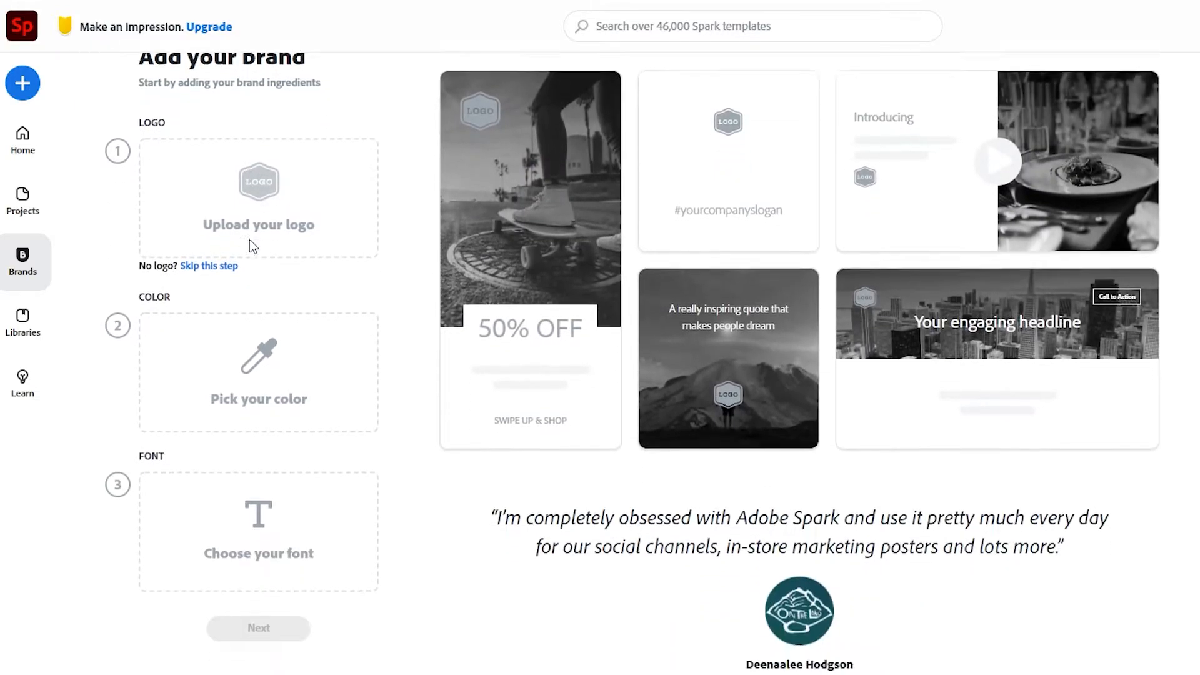
scroll(638, 472, "up", 2)
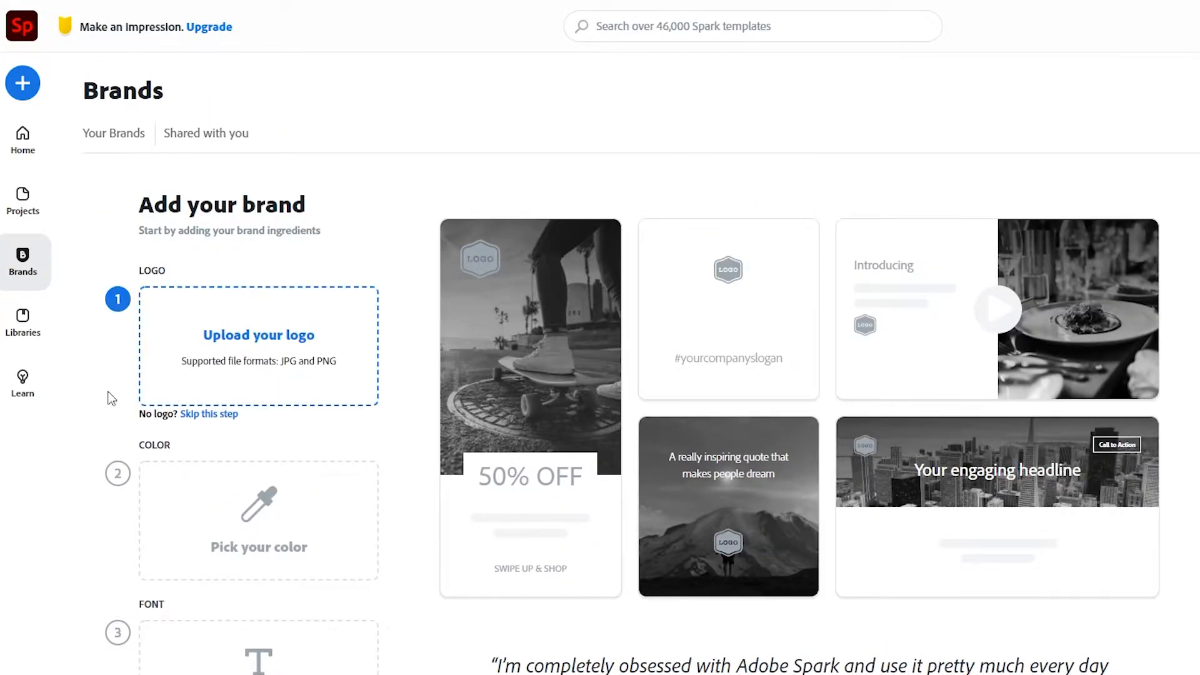
Step: Look through your own, shared and public libraries, including the featured public ones
left_click(26, 337)
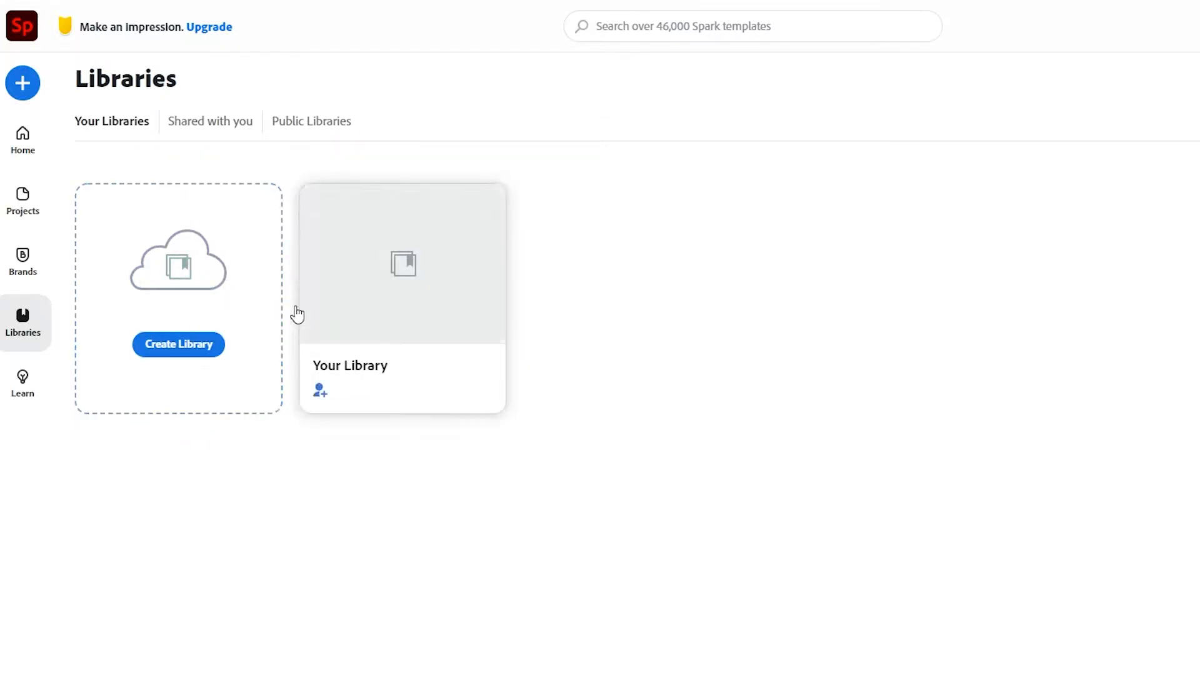
left_click(205, 133)
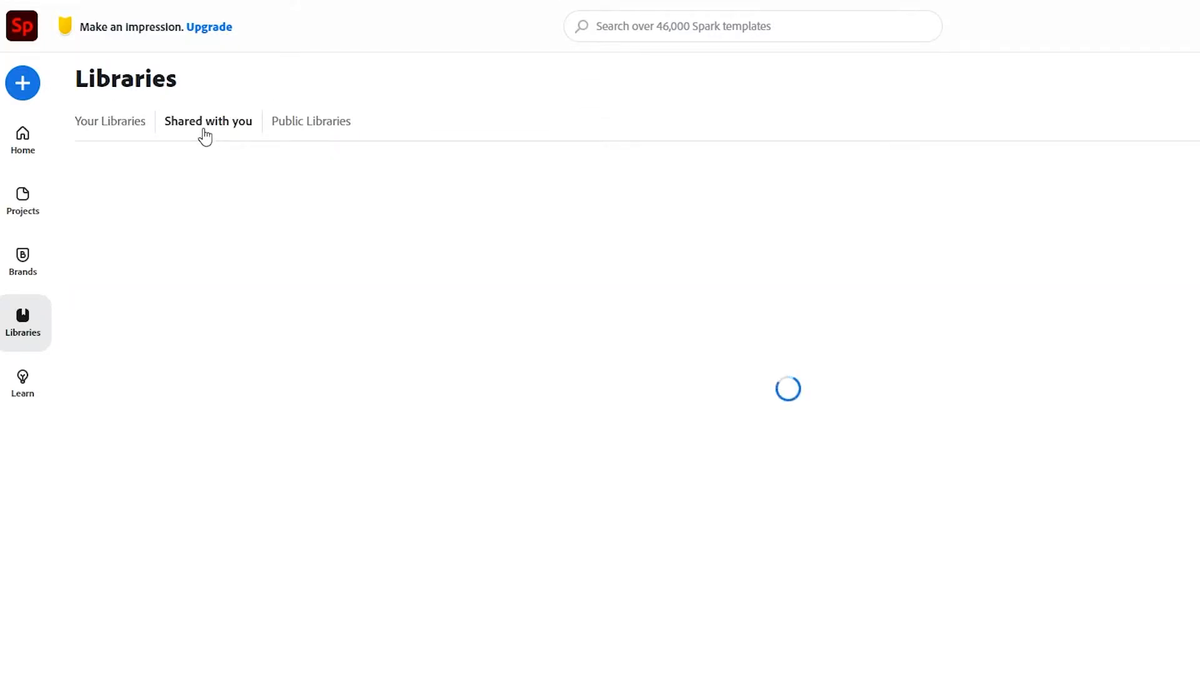
left_click(335, 137)
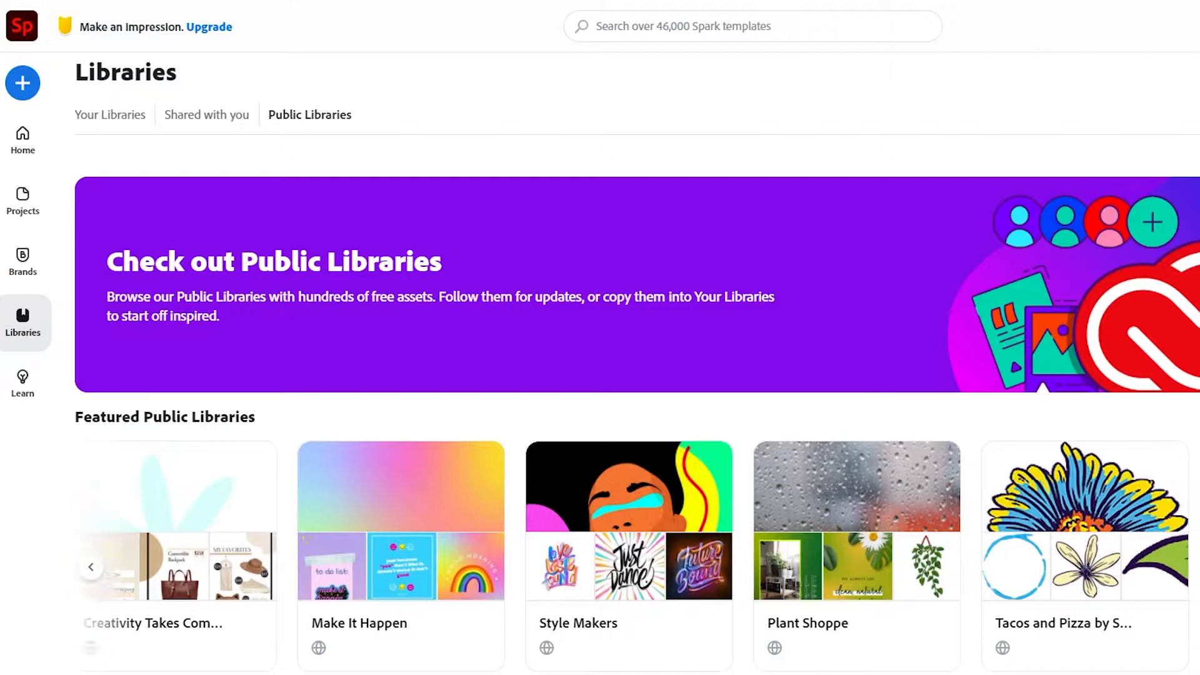
left_click(91, 569)
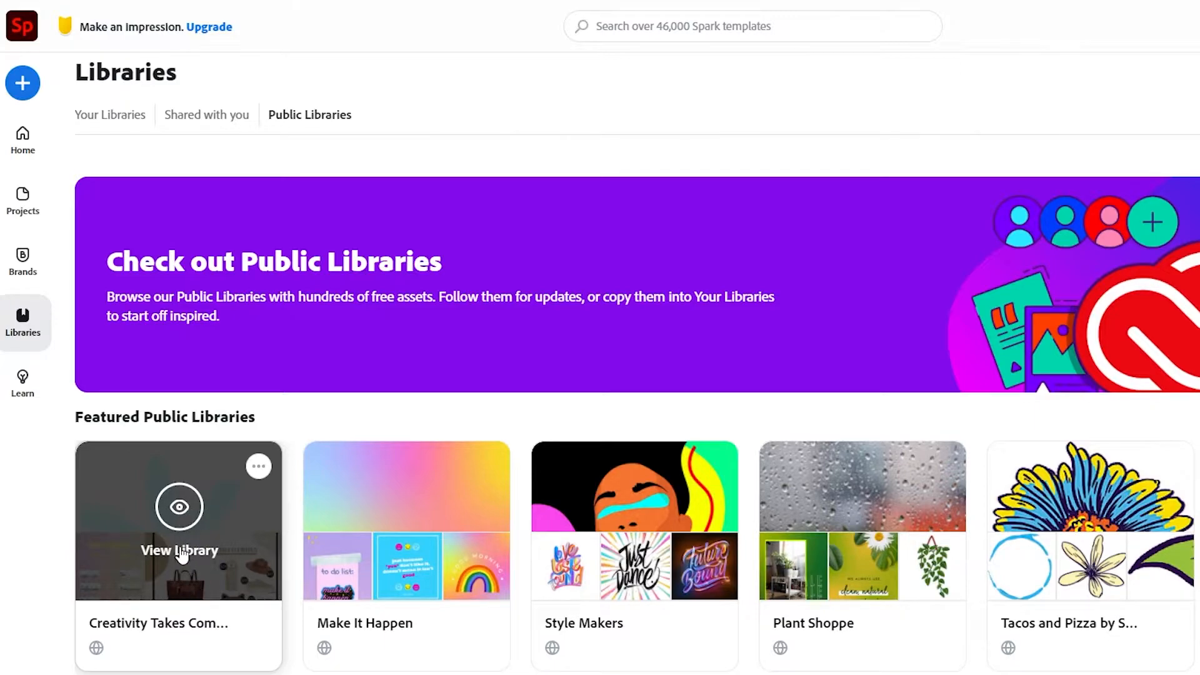
Step: Return to the home page and review the project types and the beautiful templates section
left_click(24, 134)
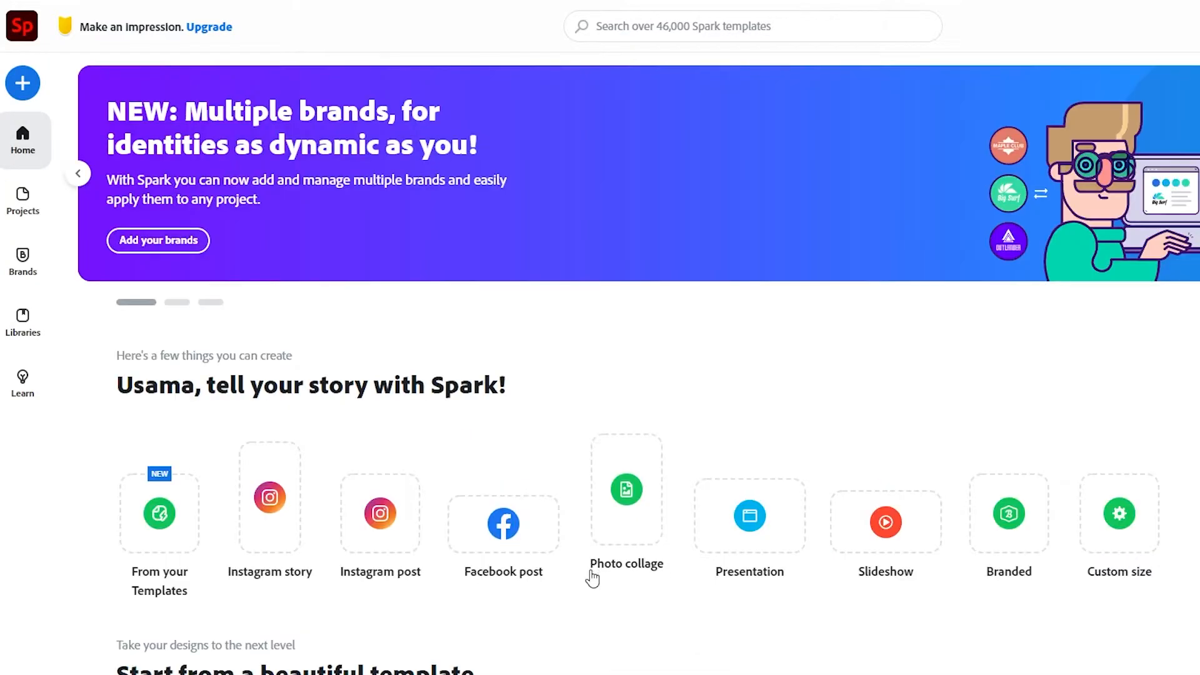
scroll(593, 578, "down", 10)
scroll(591, 572, "down", 3)
scroll(591, 569, "up", 13)
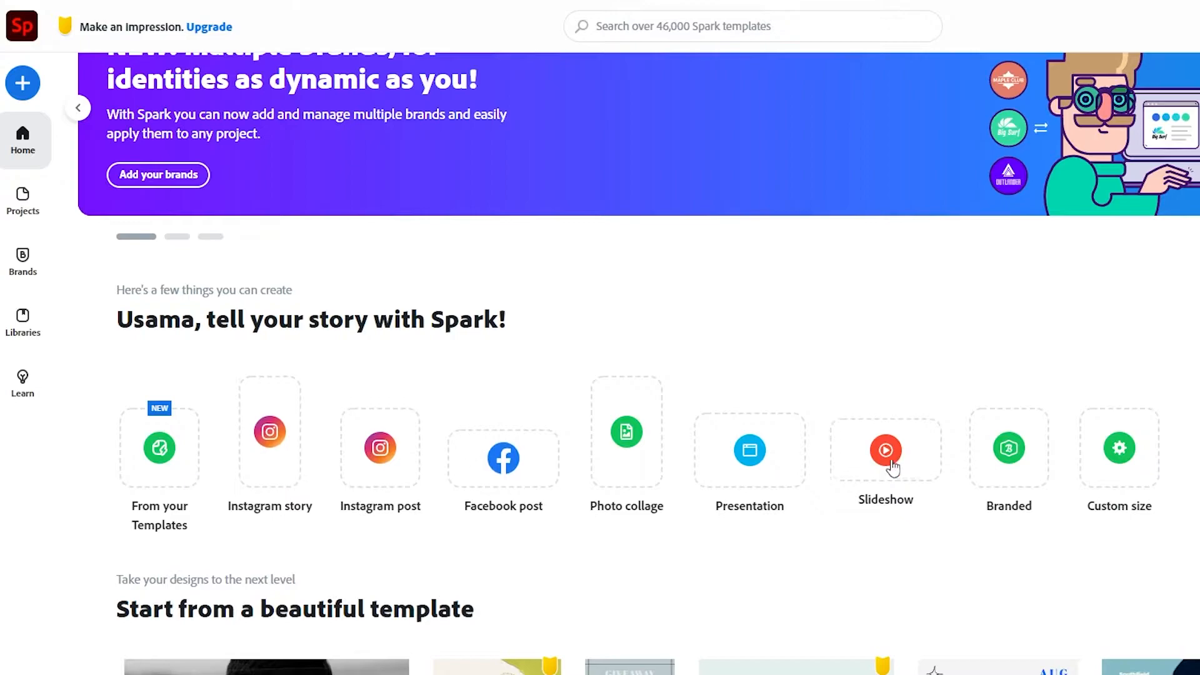
scroll(888, 465, "down", 7)
scroll(627, 431, "up", 5)
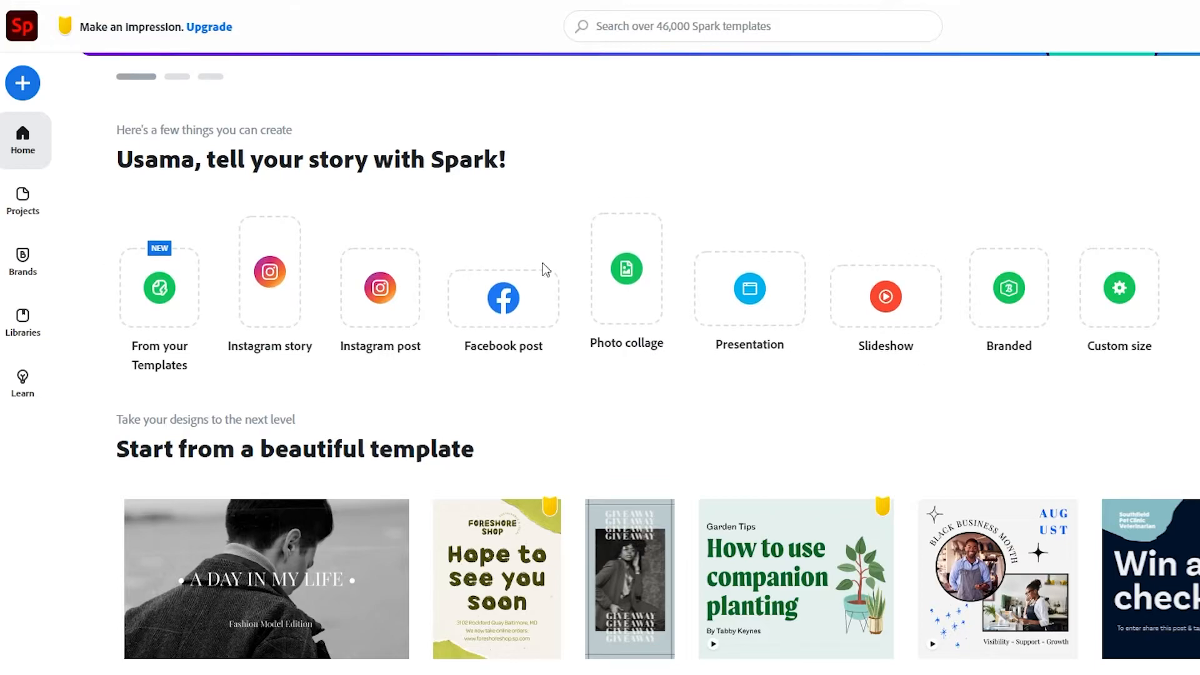
scroll(579, 343, "down", 3)
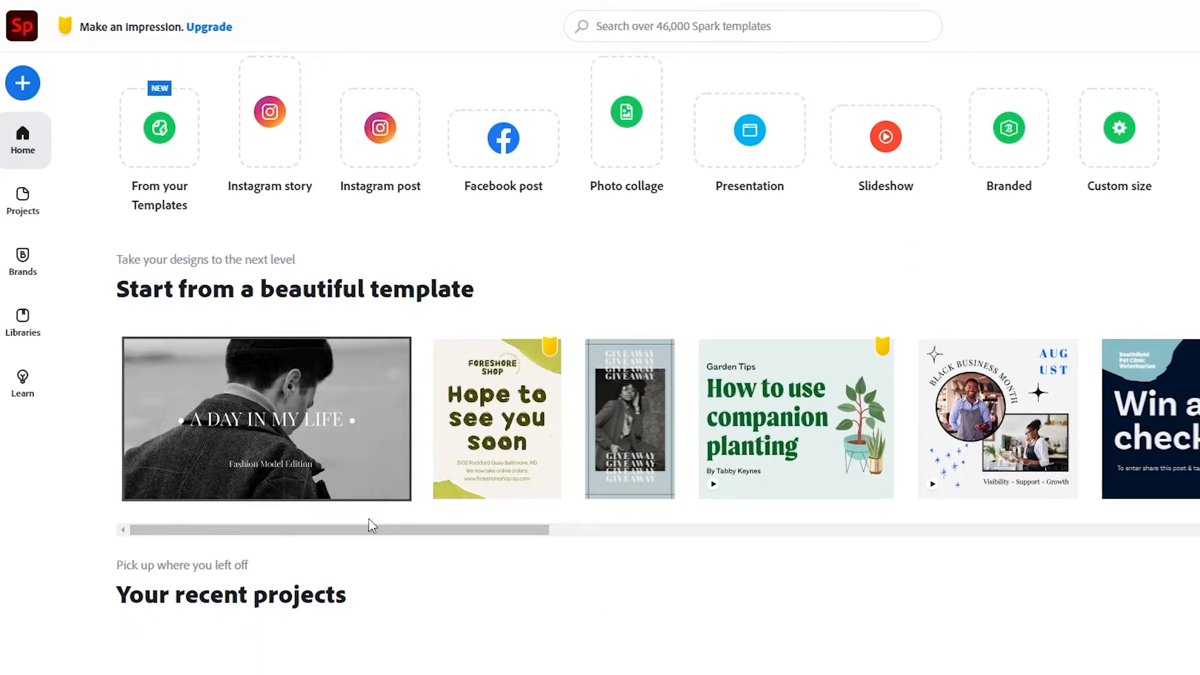
Step: Create a project from the Jazz Festival Chelsea poster template and dismiss the tip about replacing the logo
left_click_drag(350, 531, 625, 500)
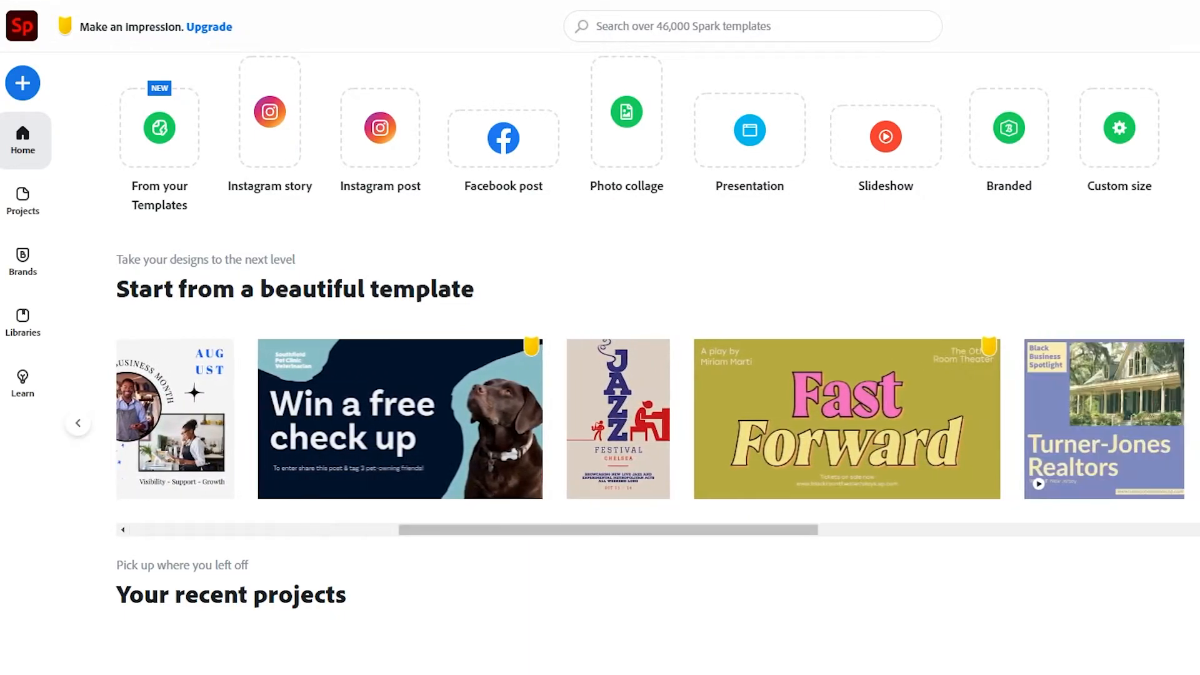
left_click_drag(774, 532, 706, 539)
left_click(772, 428)
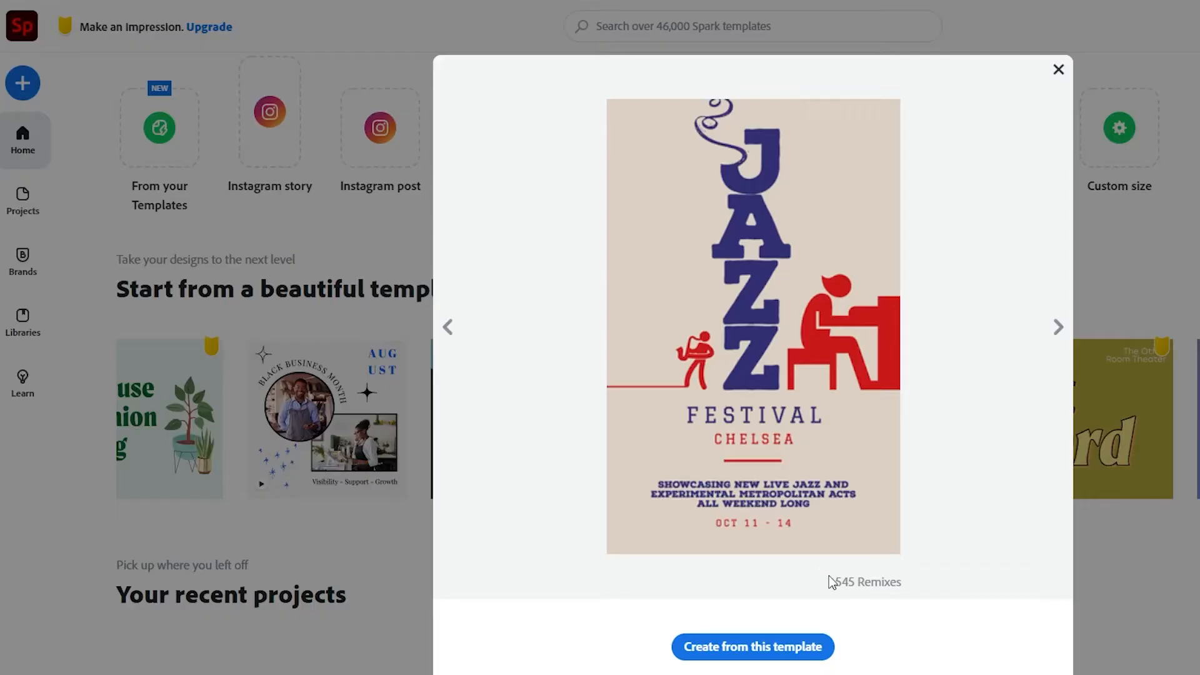
left_click(753, 650)
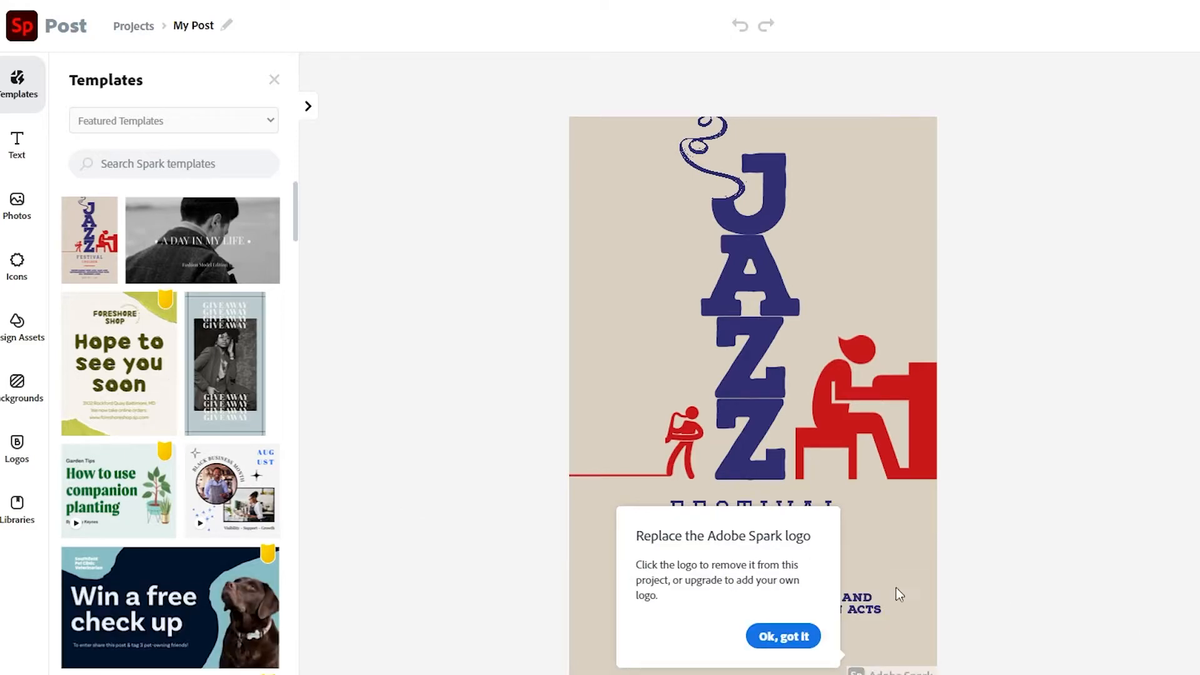
left_click(807, 636)
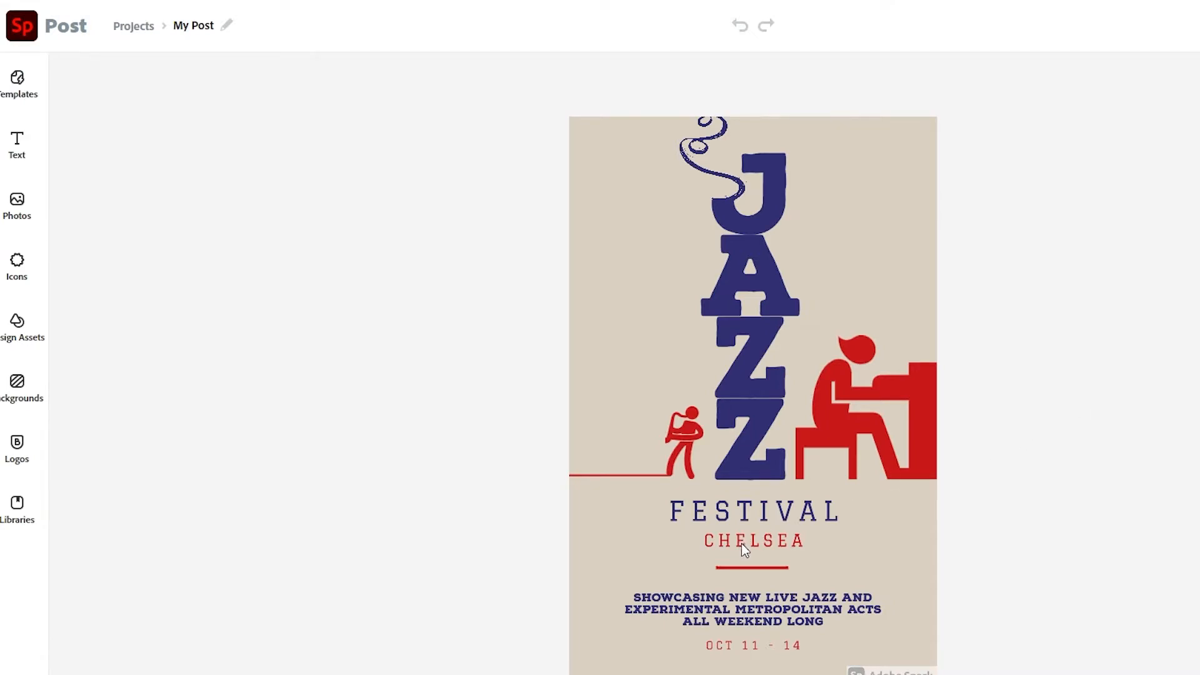
Step: Select the poster's title, illustrations, description and date in turn to examine its separate elements and the title's text settings
left_click(737, 359)
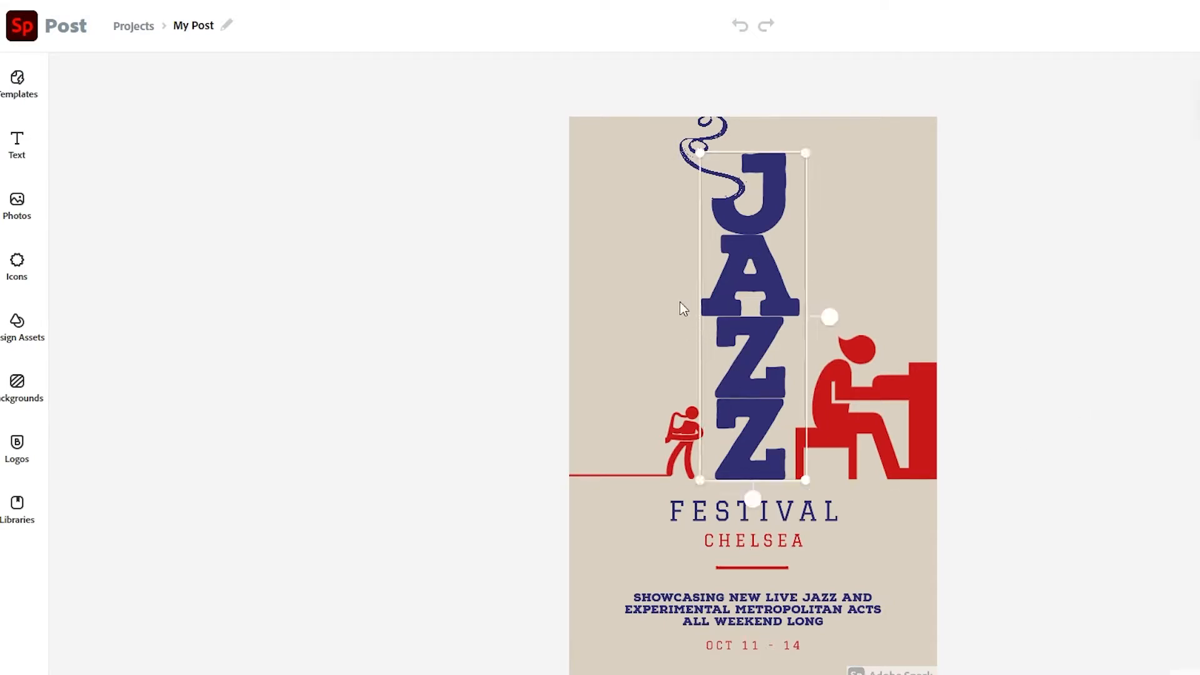
left_click(642, 239)
left_click(729, 167)
left_click(684, 438)
left_click(749, 568)
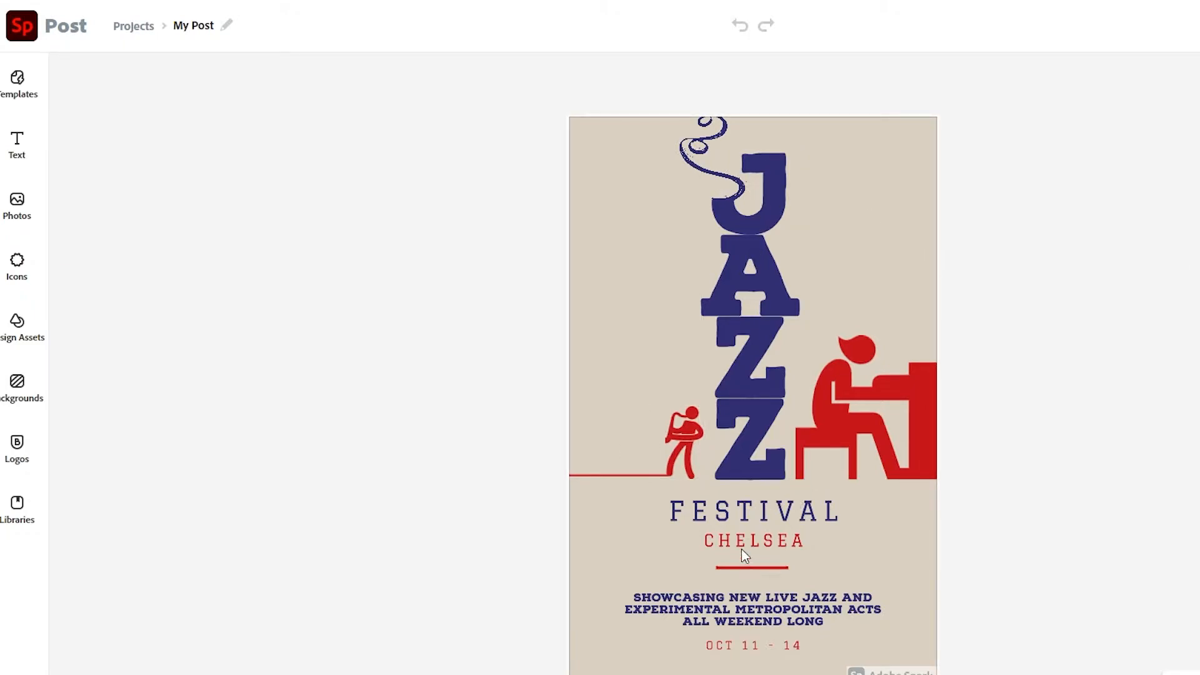
left_click(670, 609)
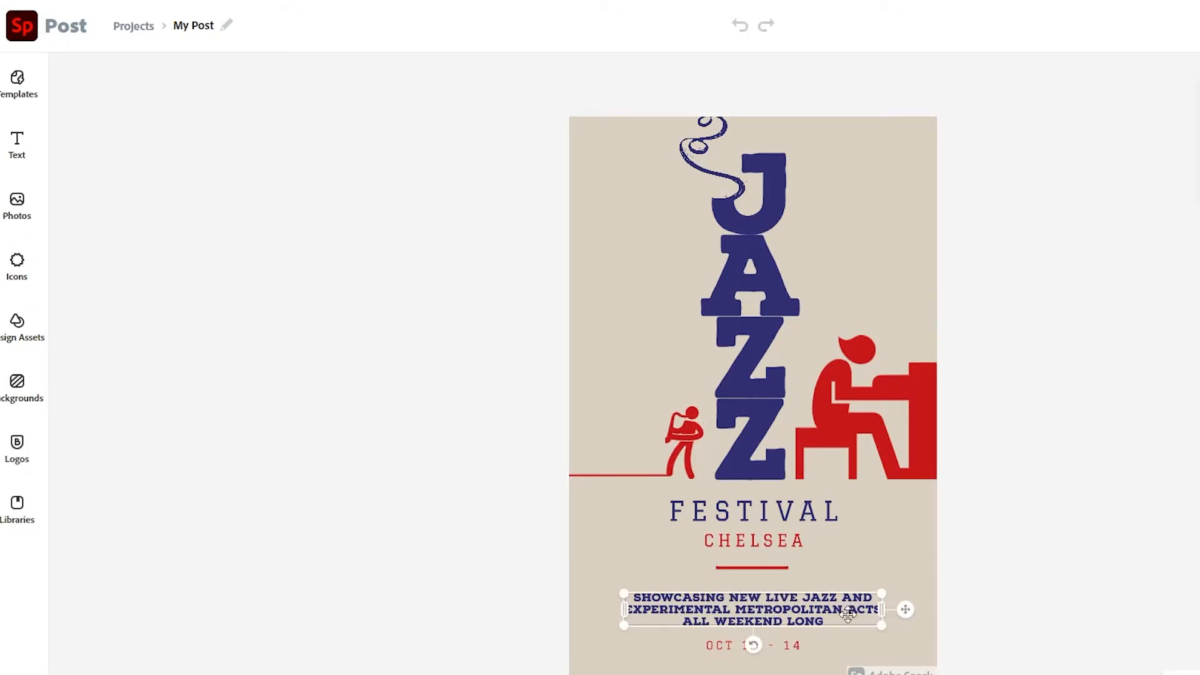
left_click(799, 652)
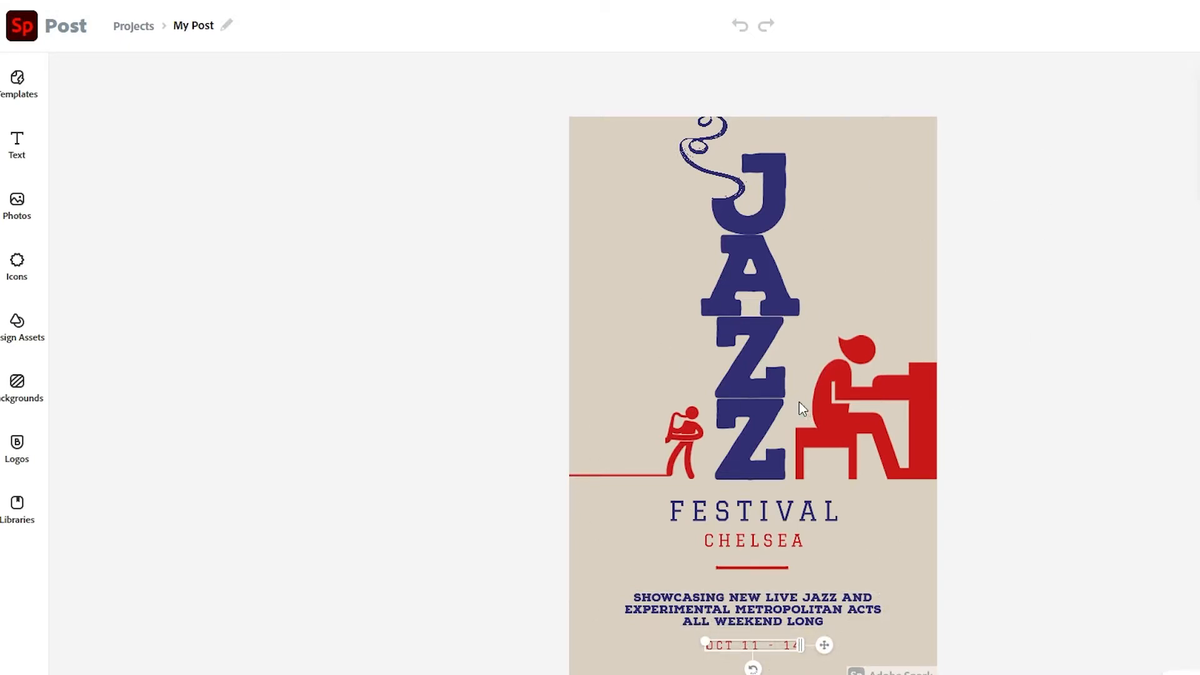
left_click(778, 294)
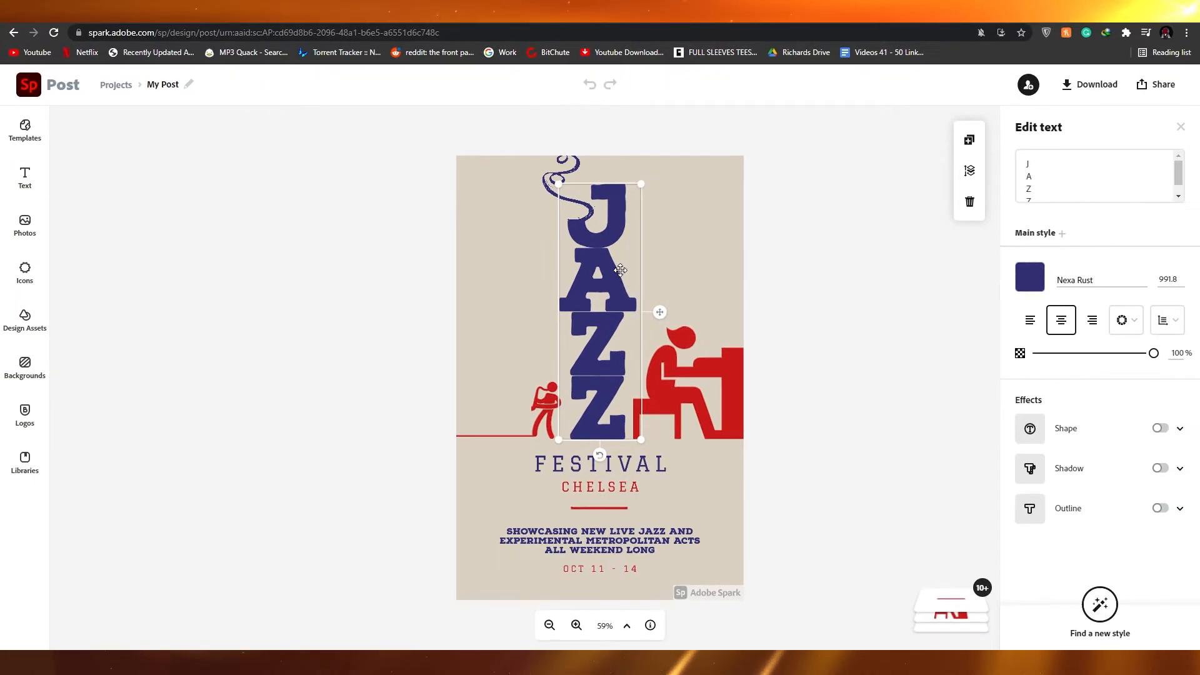
left_click(1020, 175)
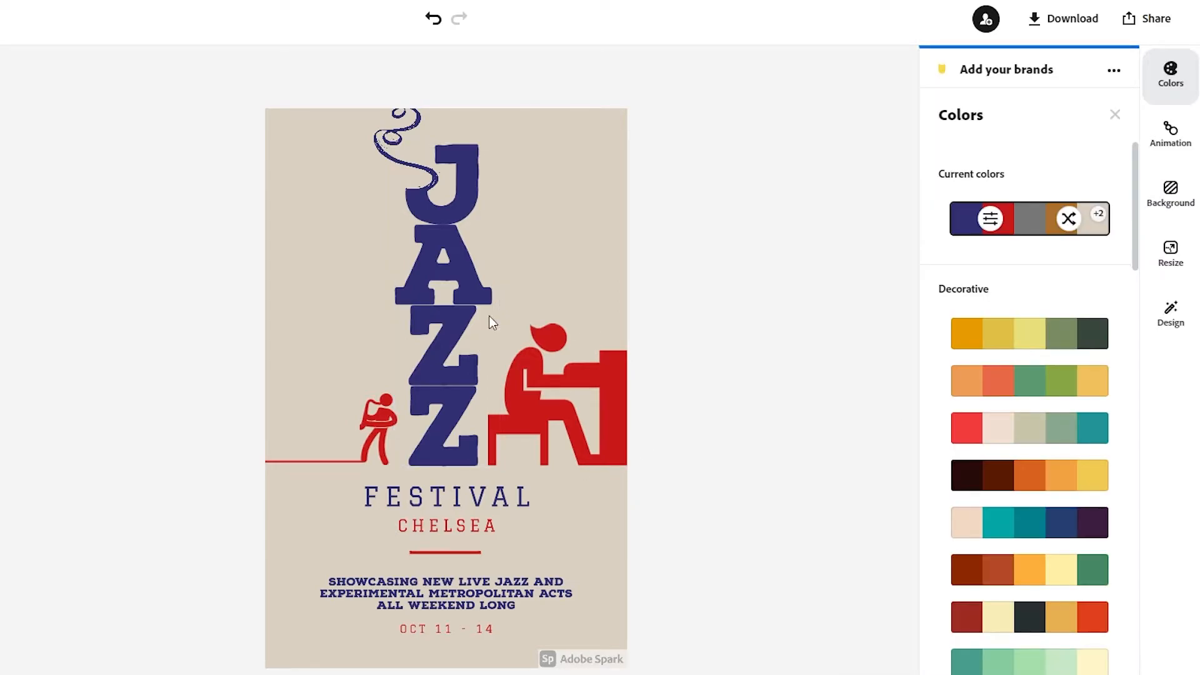
Step: Change the font of the vertical JAZZ title to Harman Sans
left_click(473, 312)
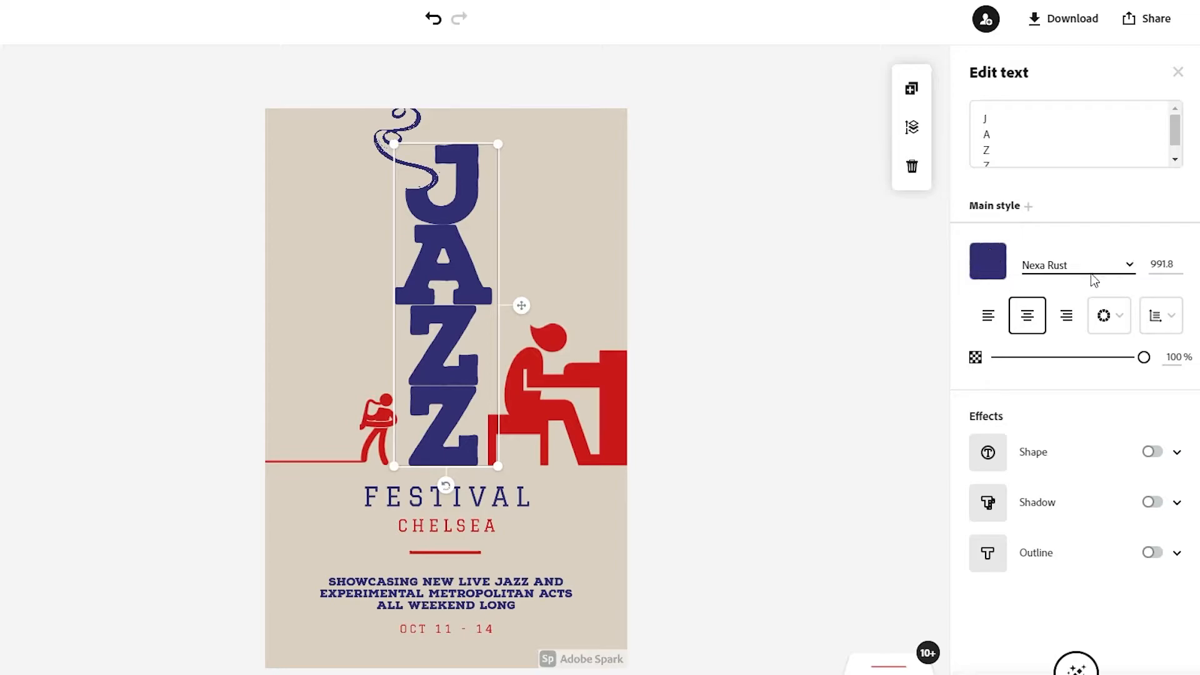
left_click(1133, 270)
scroll(1066, 431, "up", 3)
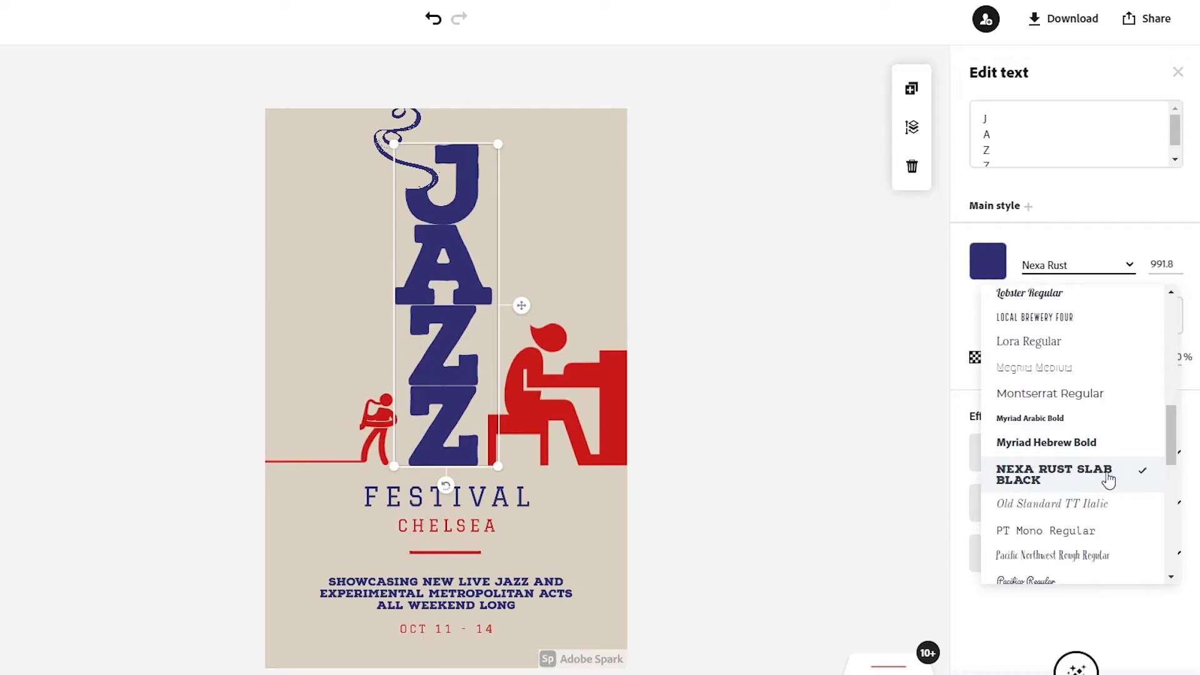
scroll(1116, 478, "up", 5)
scroll(1085, 469, "up", 3)
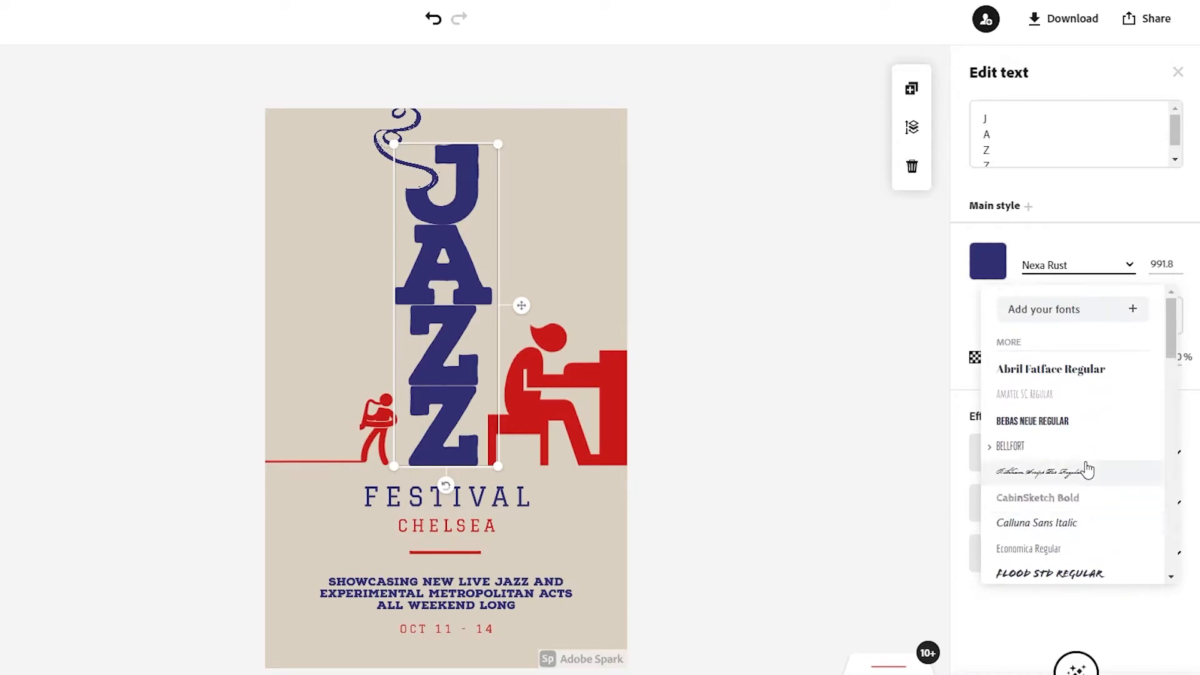
scroll(1085, 466, "down", 10)
scroll(1085, 464, "up", 4)
left_click(1079, 434)
scroll(1075, 447, "up", 6)
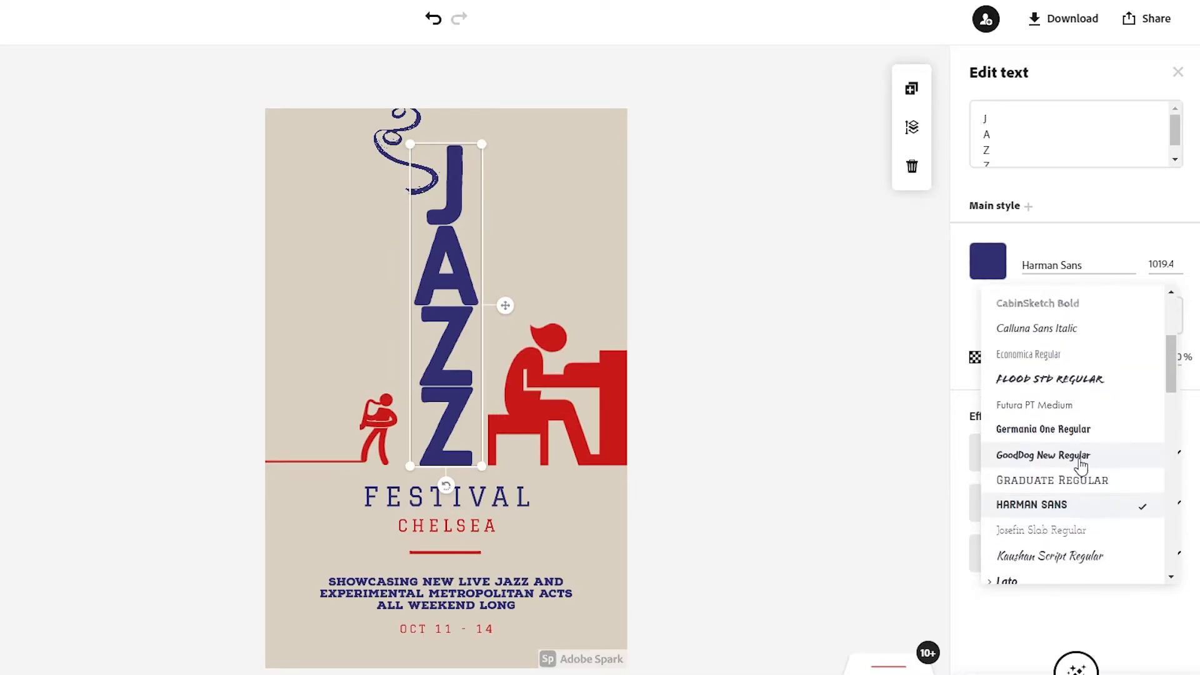
Step: Try Calluna Sans Italic on the JAZZ title, settle on the Flood Std Regular font, and reselect the title
left_click(1063, 434)
left_click(1050, 414)
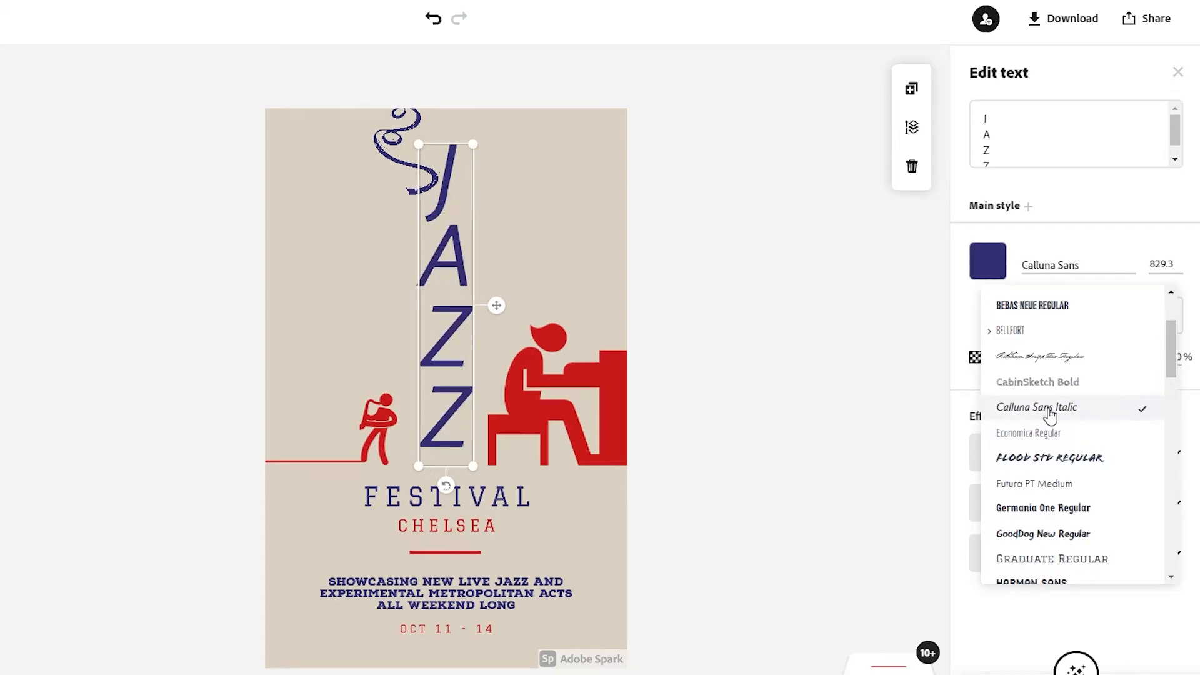
left_click(1055, 458)
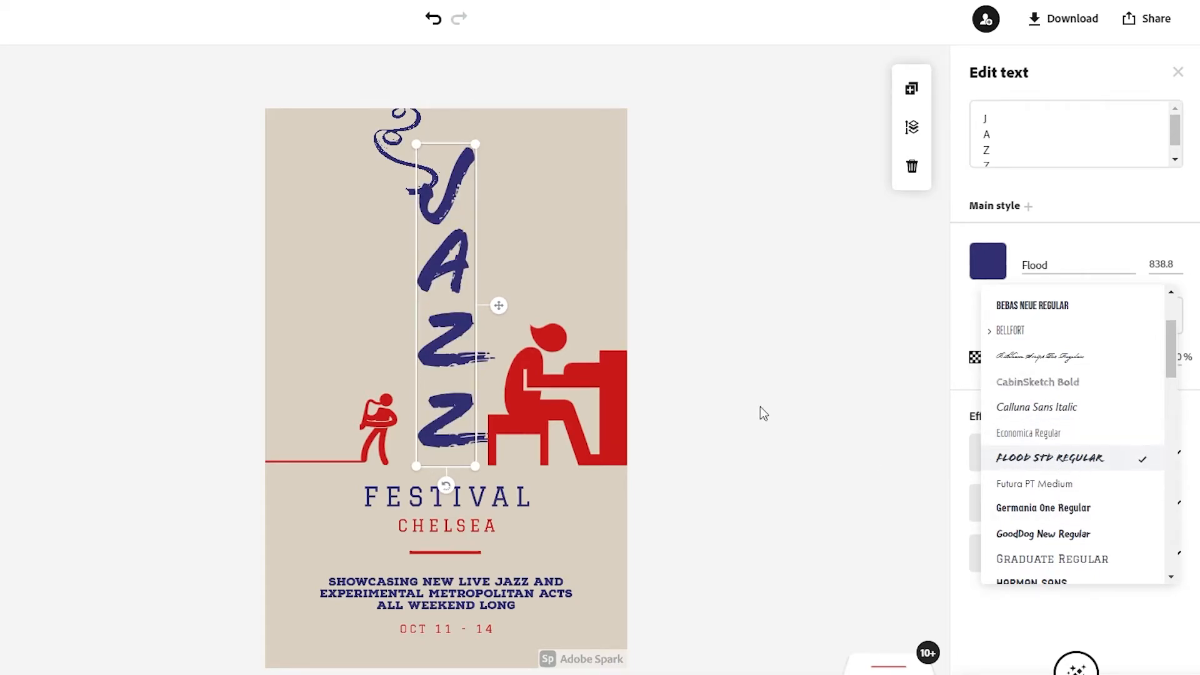
left_click(792, 432)
left_click(476, 322)
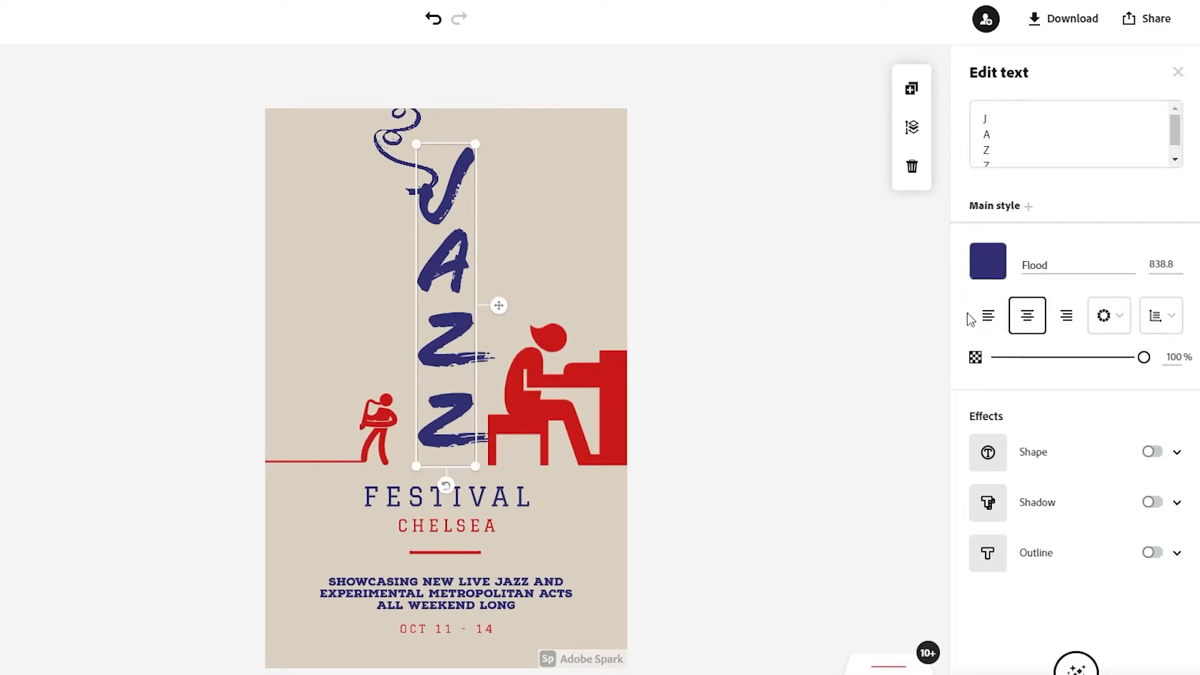
Step: Compare left, centre and right alignment on the JAZZ title and return it to centre alignment
left_click(989, 322)
left_click(1029, 322)
left_click(1066, 322)
left_click(990, 322)
left_click(1028, 326)
Step: Try the curved, grid and magic alignments on the JAZZ title, including Circle, Semi-circle, Left-aligned grid, Capitalize & fit and Triplet
left_click(1119, 320)
left_click(1078, 393)
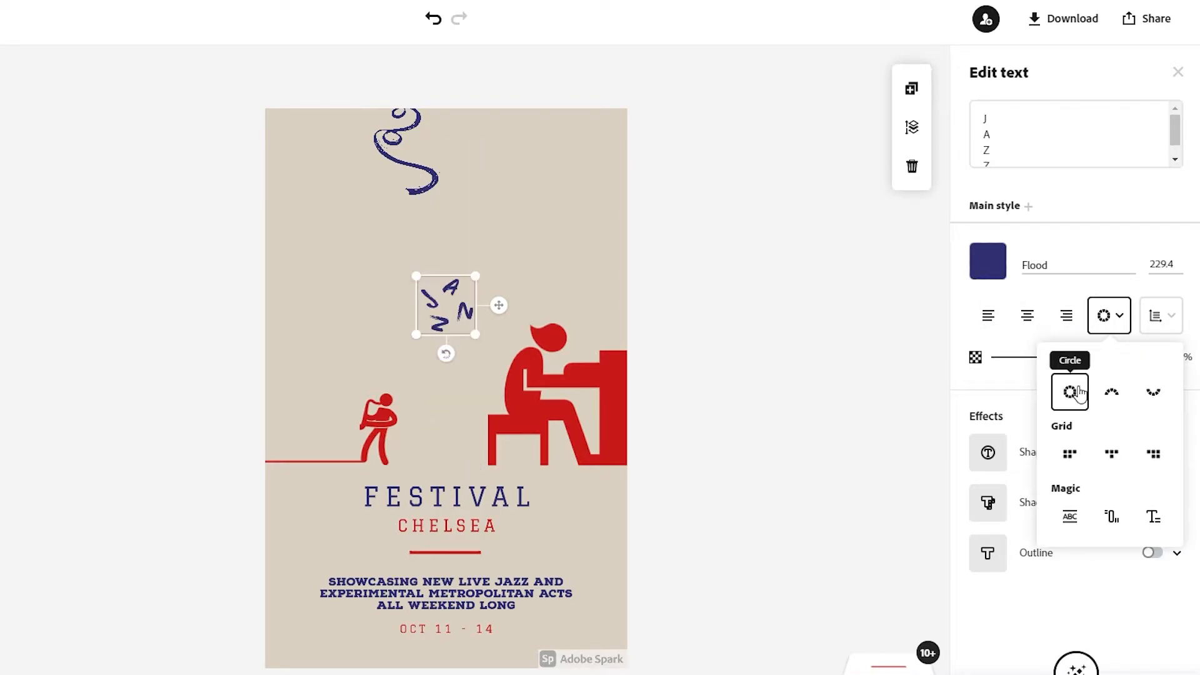
left_click(1112, 394)
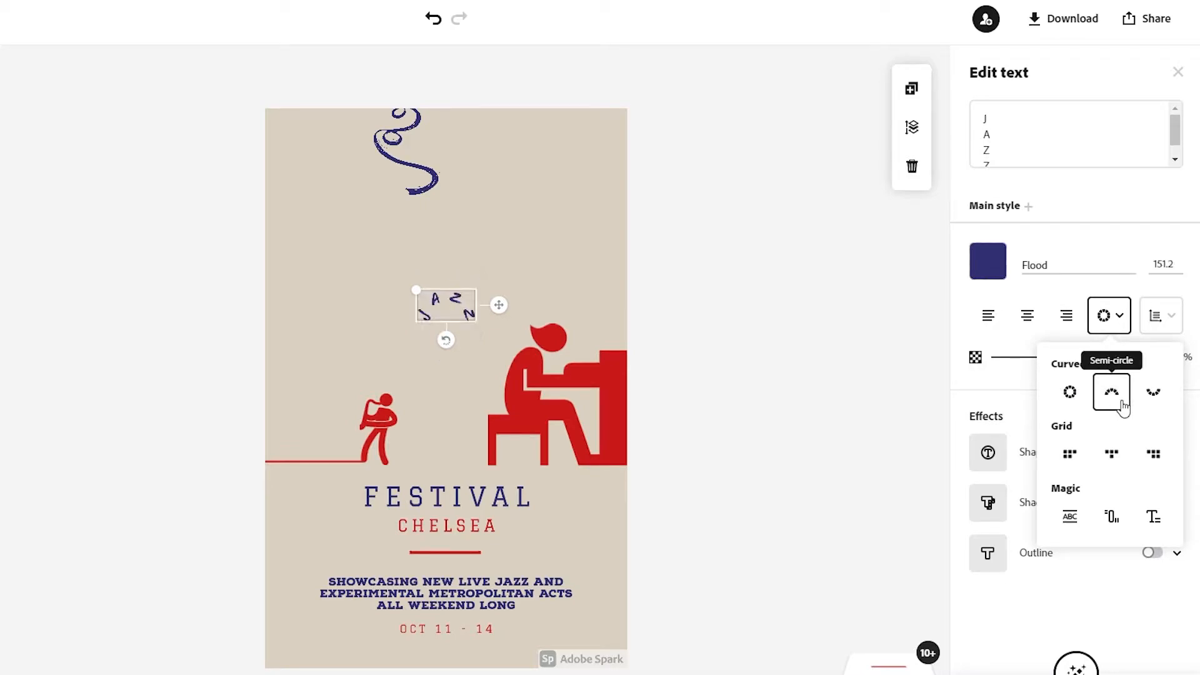
left_click(1157, 392)
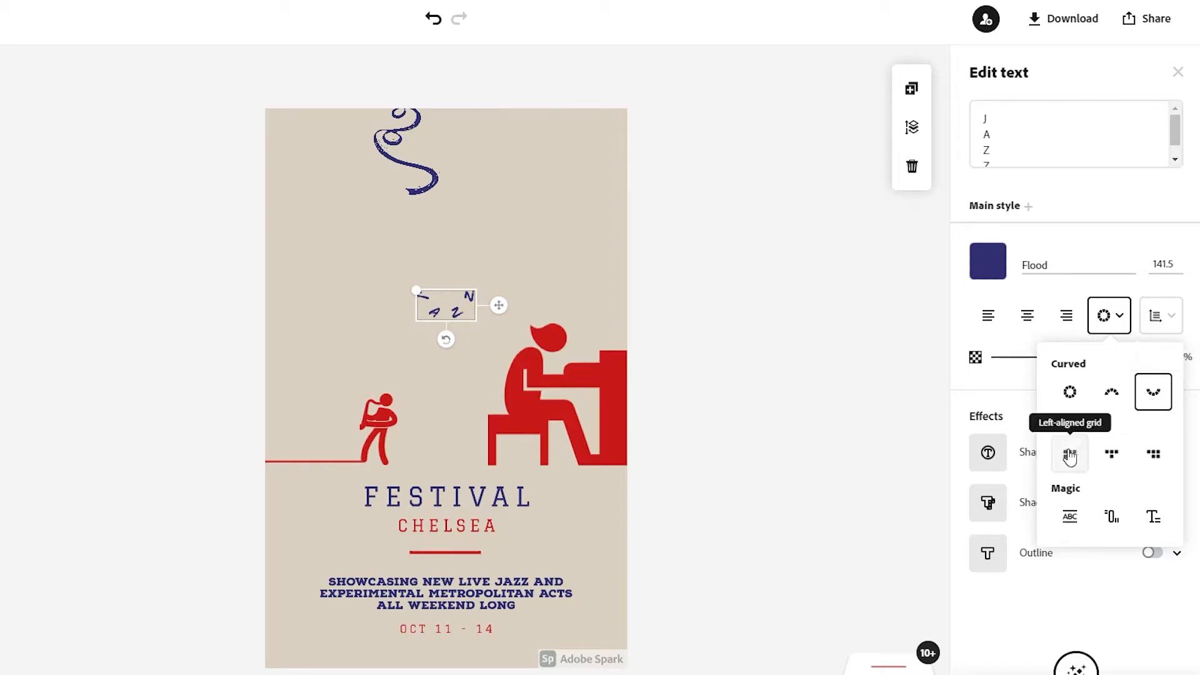
left_click(1109, 460)
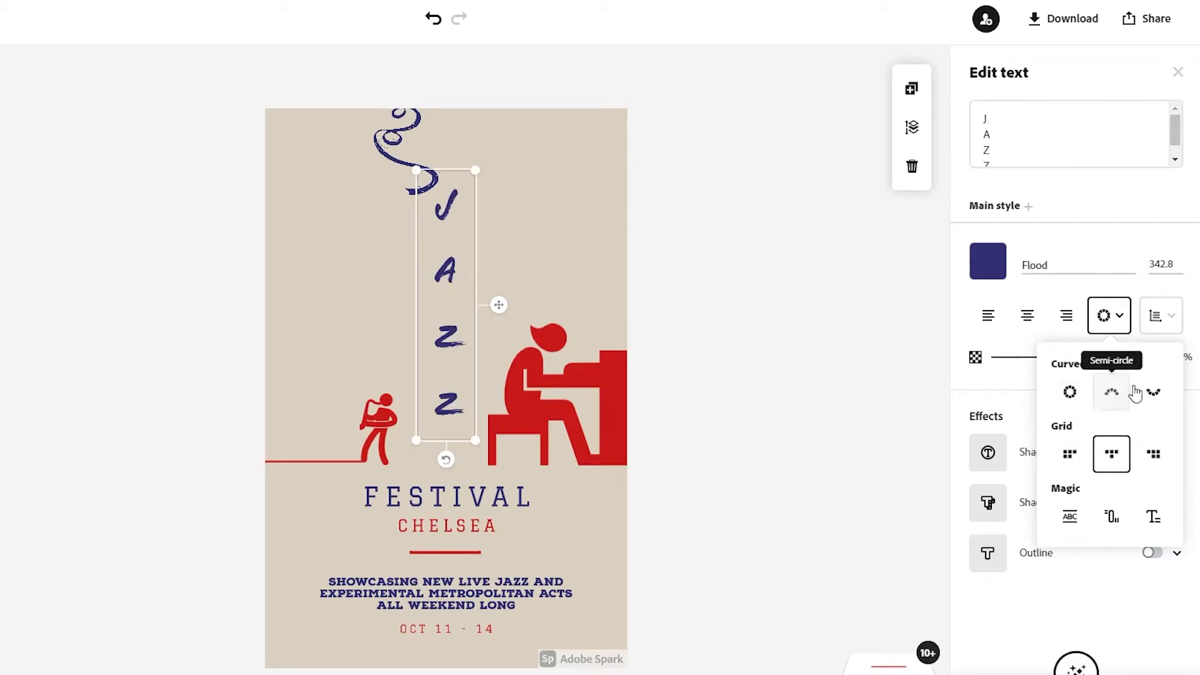
left_click(1075, 531)
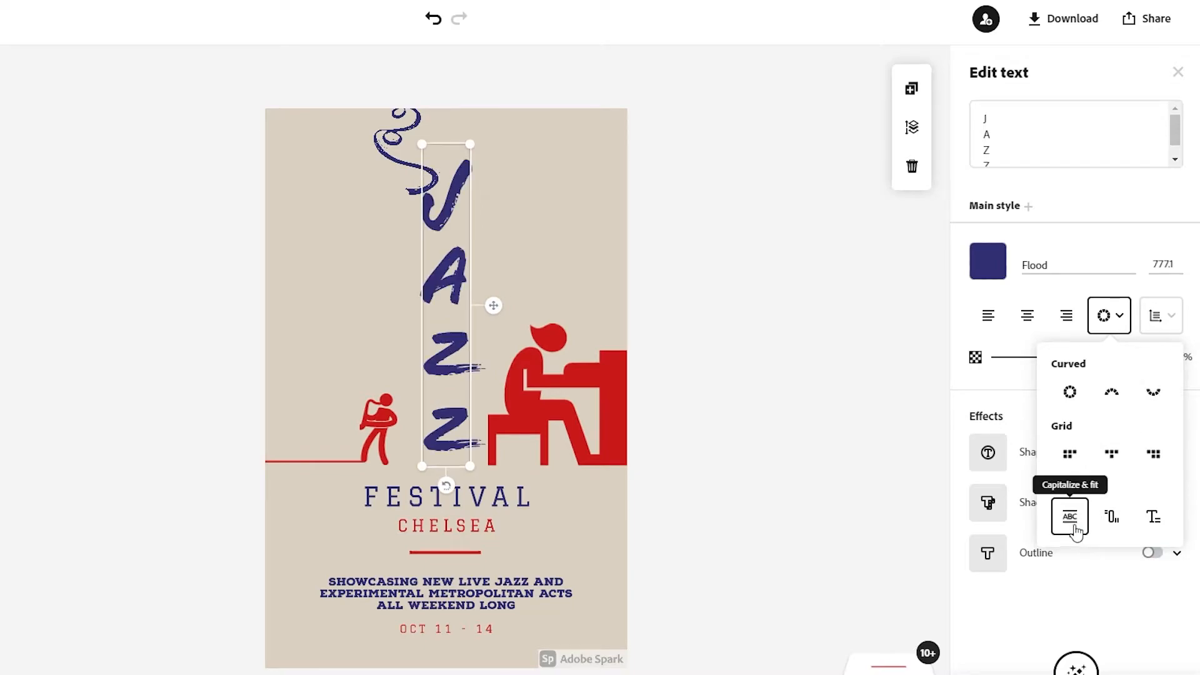
left_click(1112, 529)
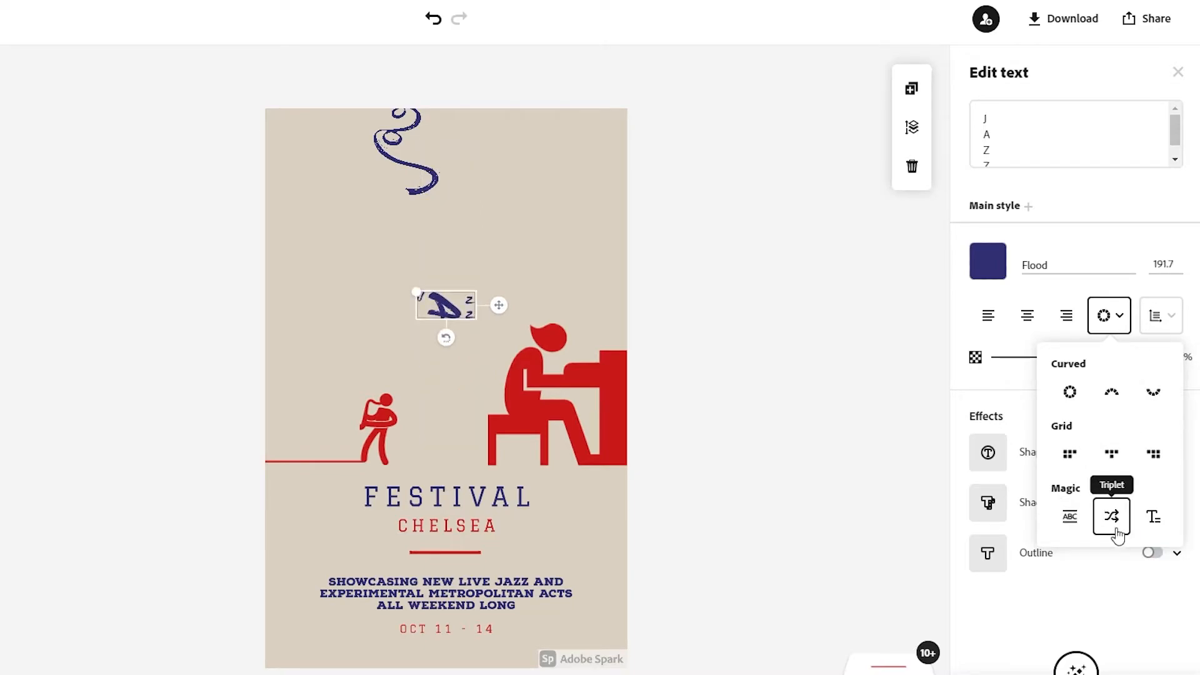
left_click(1153, 517)
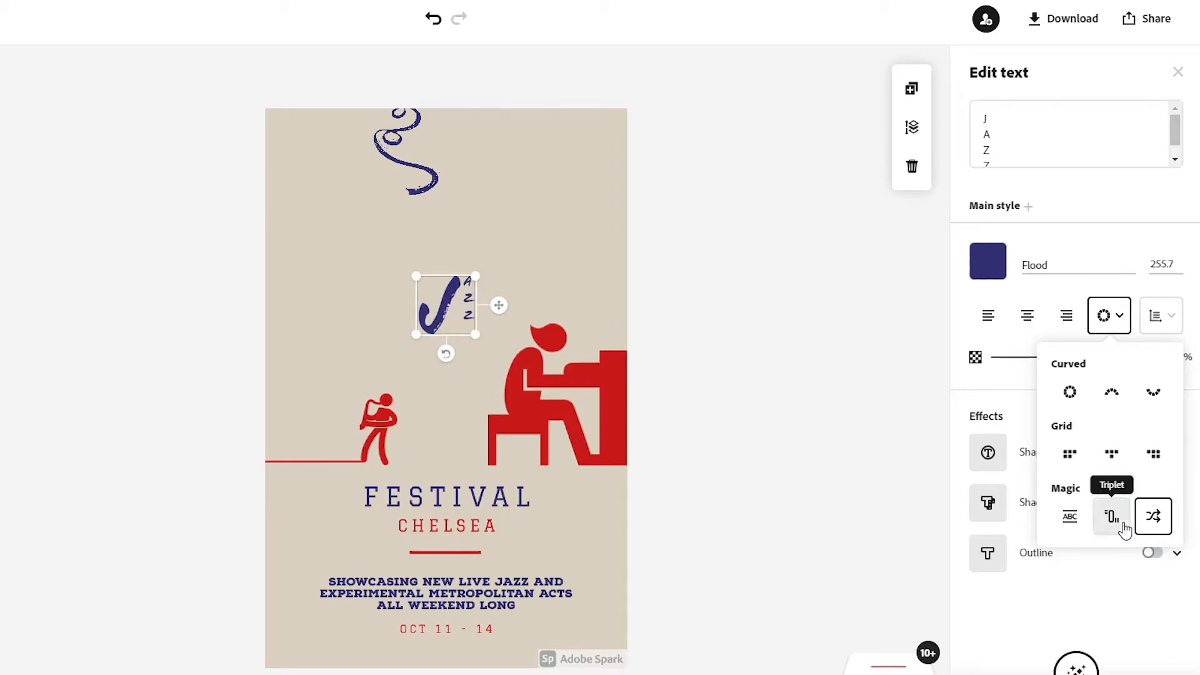
left_click(1072, 519)
left_click(1111, 392)
left_click(1071, 394)
left_click(1085, 463)
left_click(1115, 458)
Step: Slightly increase the line spacing of the grid-aligned JAZZ title
left_click(1123, 327)
left_click(1179, 325)
mouse_move(1038, 382)
left_mouse_down()
mouse_move(1098, 379)
mouse_move(998, 395)
mouse_move(1049, 384)
left_mouse_up()
left_click(1157, 329)
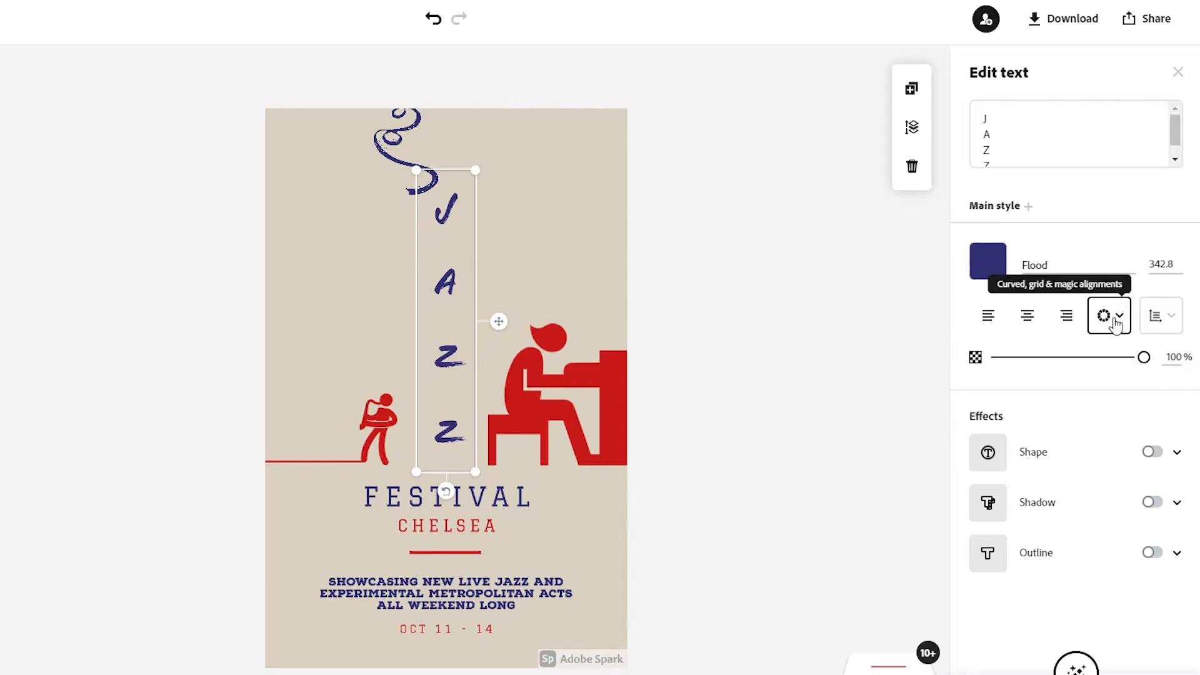
Step: Try Capitalize & fit on the JAZZ title, check its spacing options, and restore plain centre alignment
left_click(1114, 320)
left_click(1070, 518)
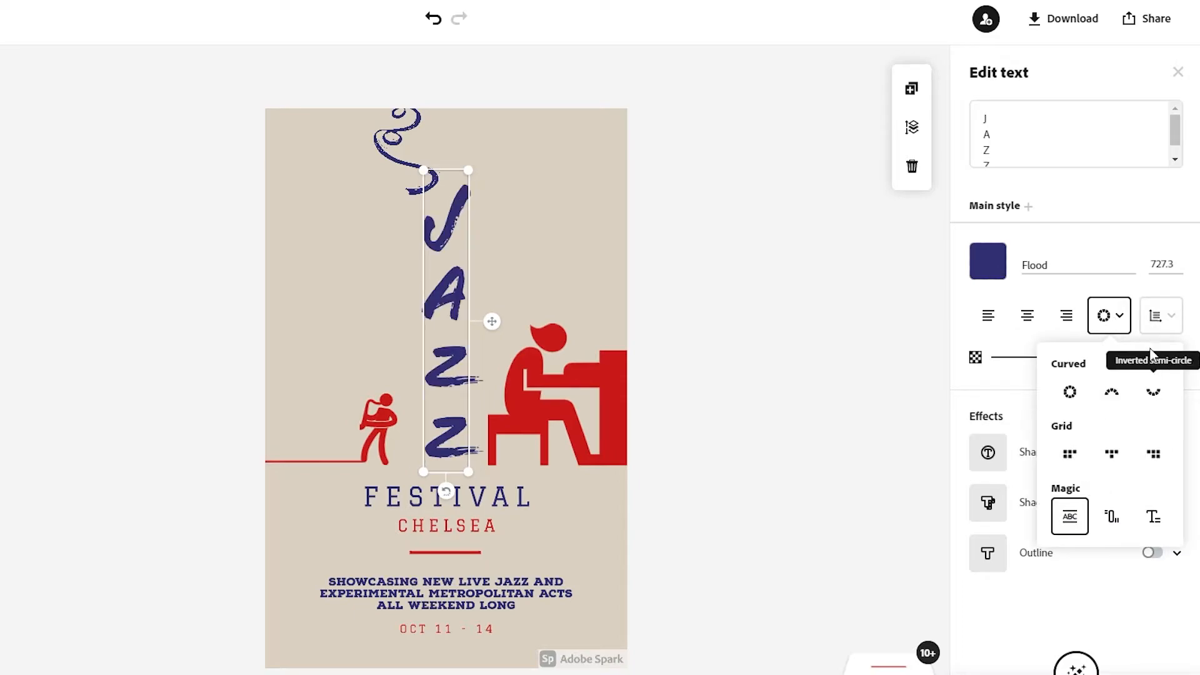
left_click(1157, 320)
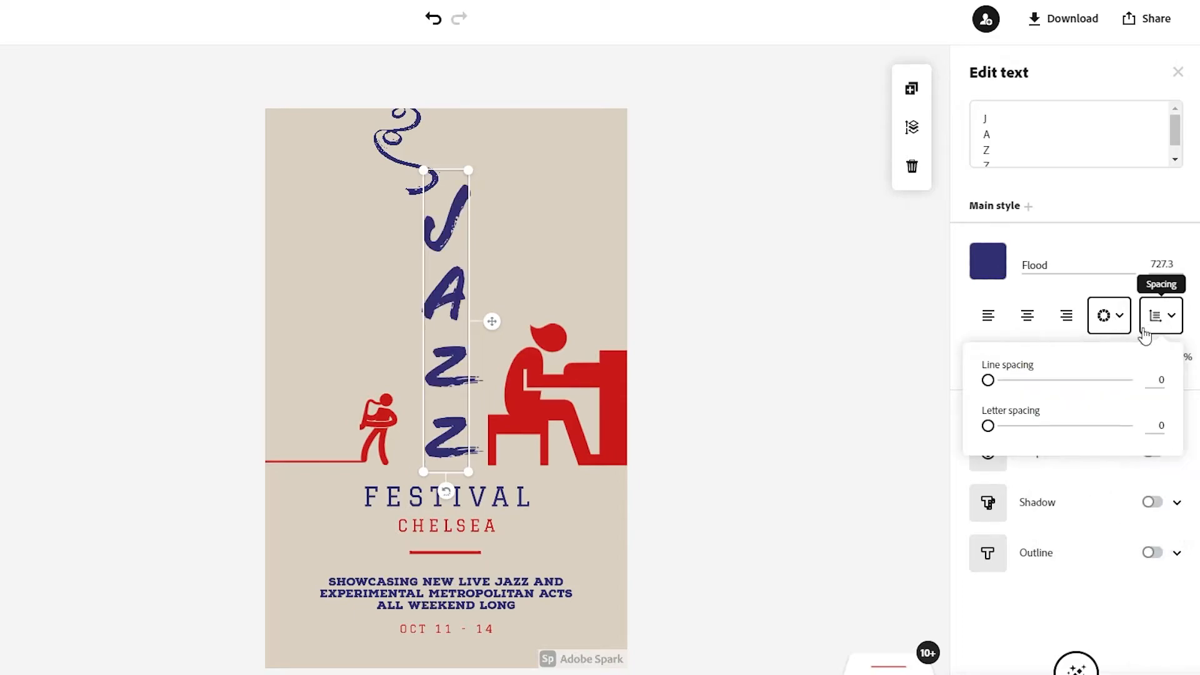
left_click(1028, 330)
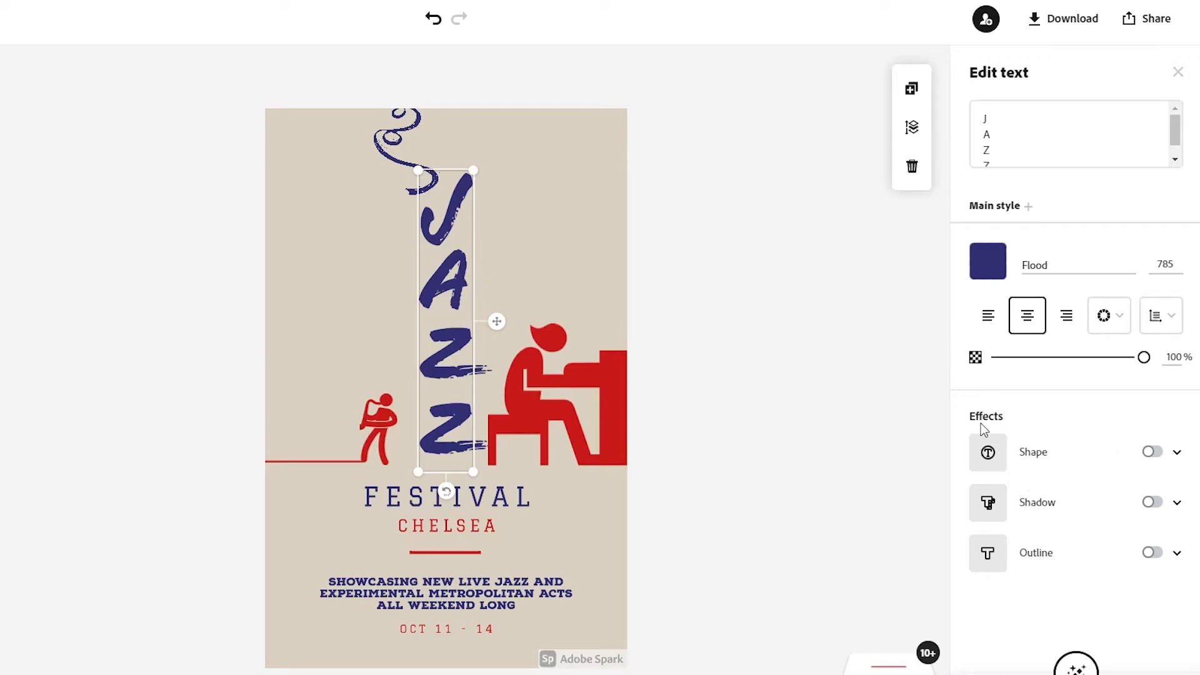
Step: Preview the Shape effect on the JAZZ title by switching it on and off
left_click(1152, 452)
left_click(1154, 453)
left_click(1154, 454)
left_click(1154, 452)
Step: Add a black shadow and a light outline to the JAZZ title, and deselect it
left_click(1154, 504)
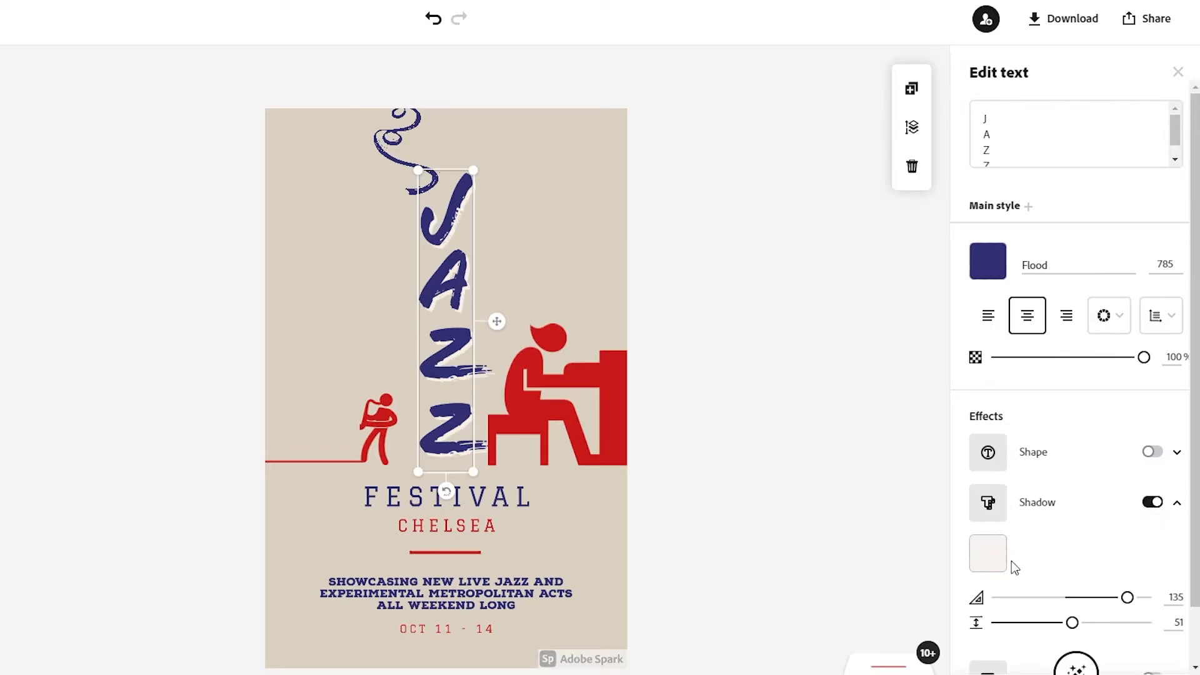
left_click(993, 554)
left_click_drag(995, 436, 949, 494)
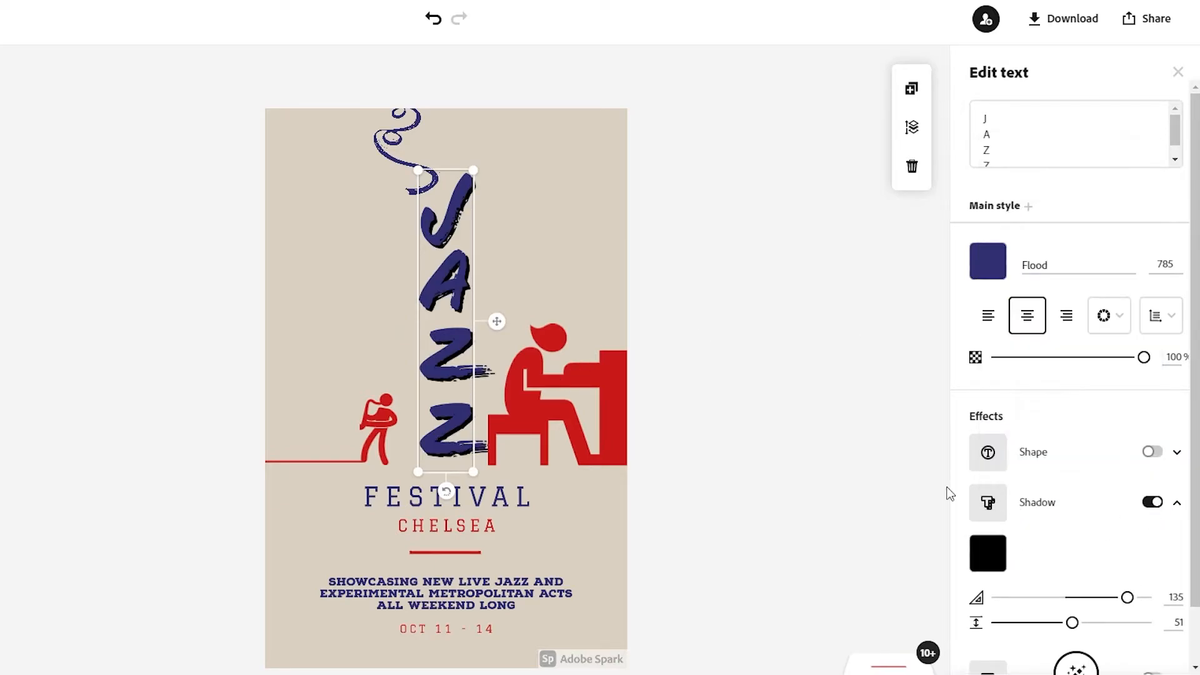
scroll(1059, 544, "down", 1)
left_click(1160, 617)
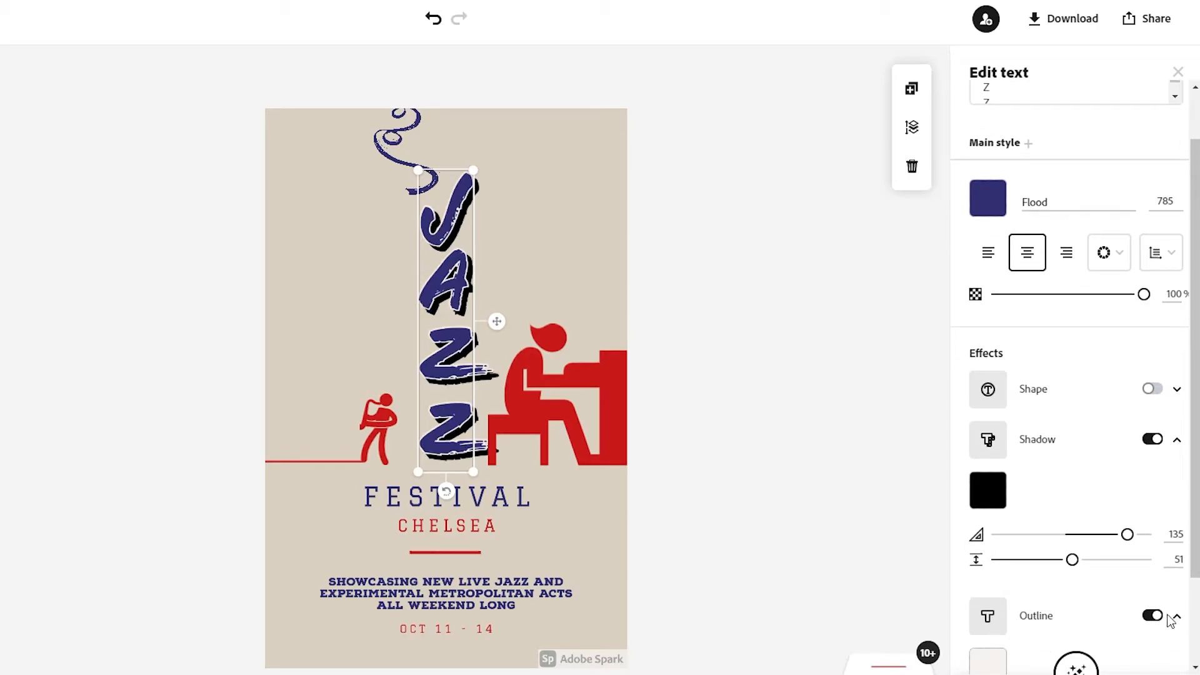
scroll(1168, 615, "down", 2)
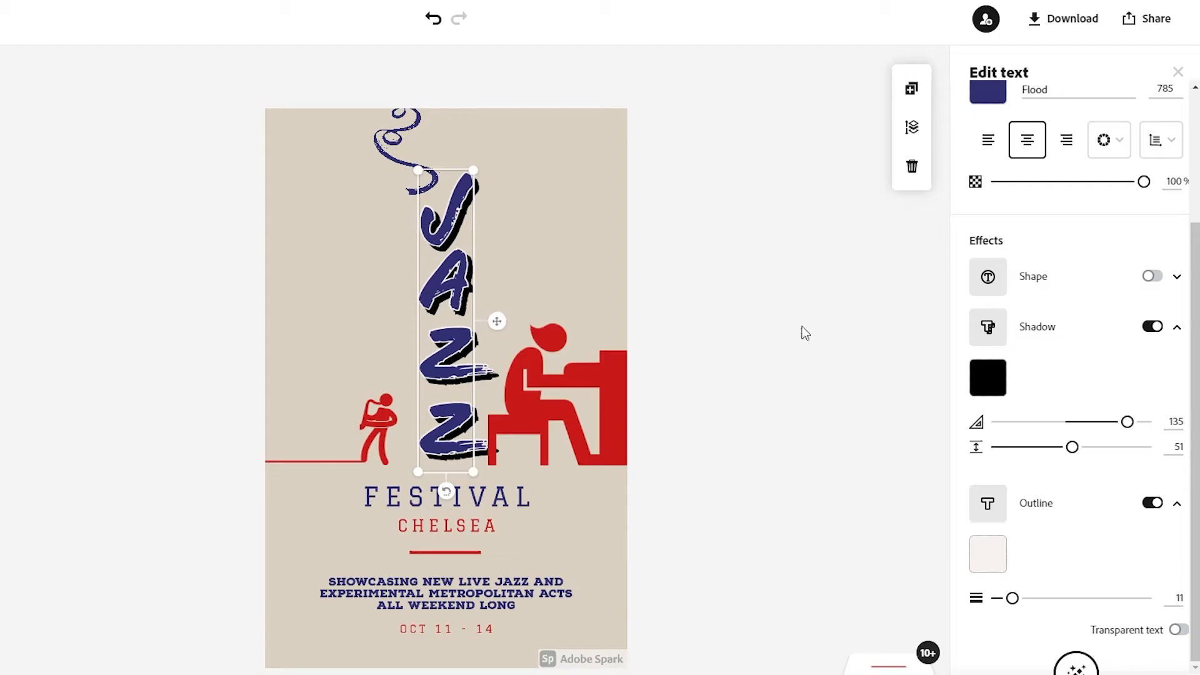
left_click(917, 551)
Step: Select the blue swirl illustration above the title and turn it into the poster's full-size background
left_click(413, 164)
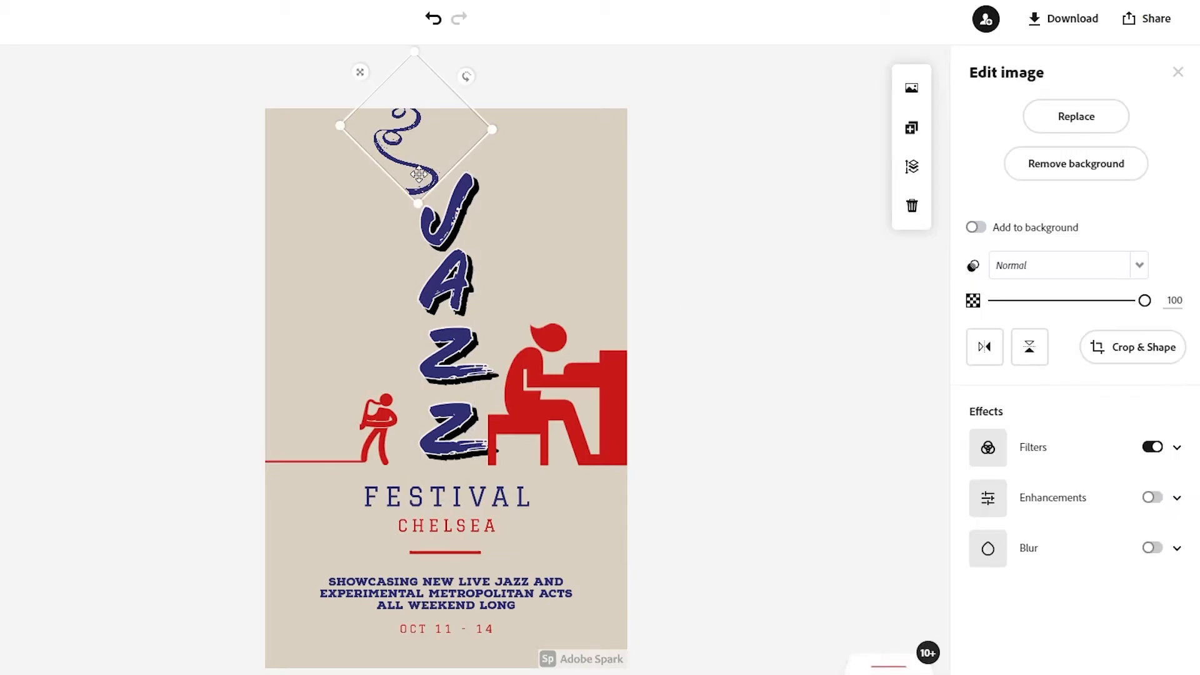
mouse_move(436, 160)
left_mouse_down()
mouse_move(475, 177)
mouse_move(482, 165)
mouse_move(404, 249)
left_mouse_up()
mouse_move(439, 167)
left_mouse_down()
mouse_move(375, 267)
mouse_move(348, 270)
mouse_move(394, 288)
mouse_move(448, 195)
left_mouse_up()
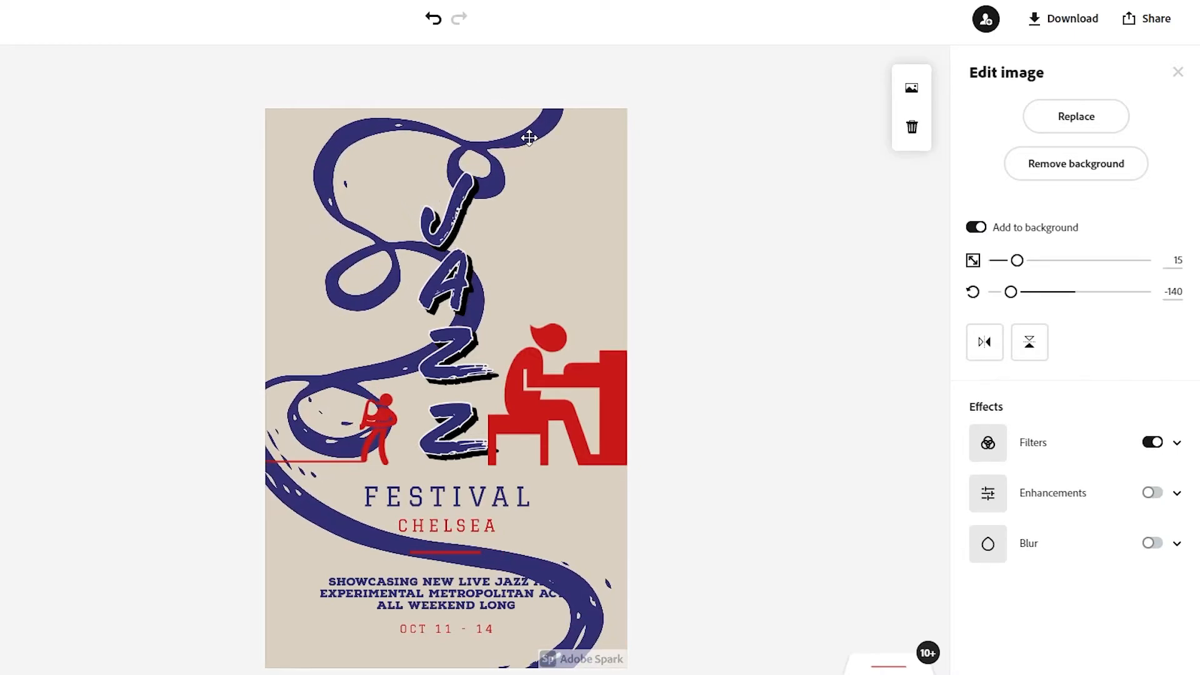
Step: Shift the background swirl to the left and enlarge the JAZZ title to a font size of about 886
mouse_move(527, 137)
left_mouse_down()
mouse_move(541, 120)
mouse_move(441, 129)
mouse_move(400, 170)
left_mouse_up()
left_click(452, 206)
mouse_move(479, 168)
left_mouse_down()
mouse_move(492, 119)
mouse_move(489, 136)
left_mouse_up()
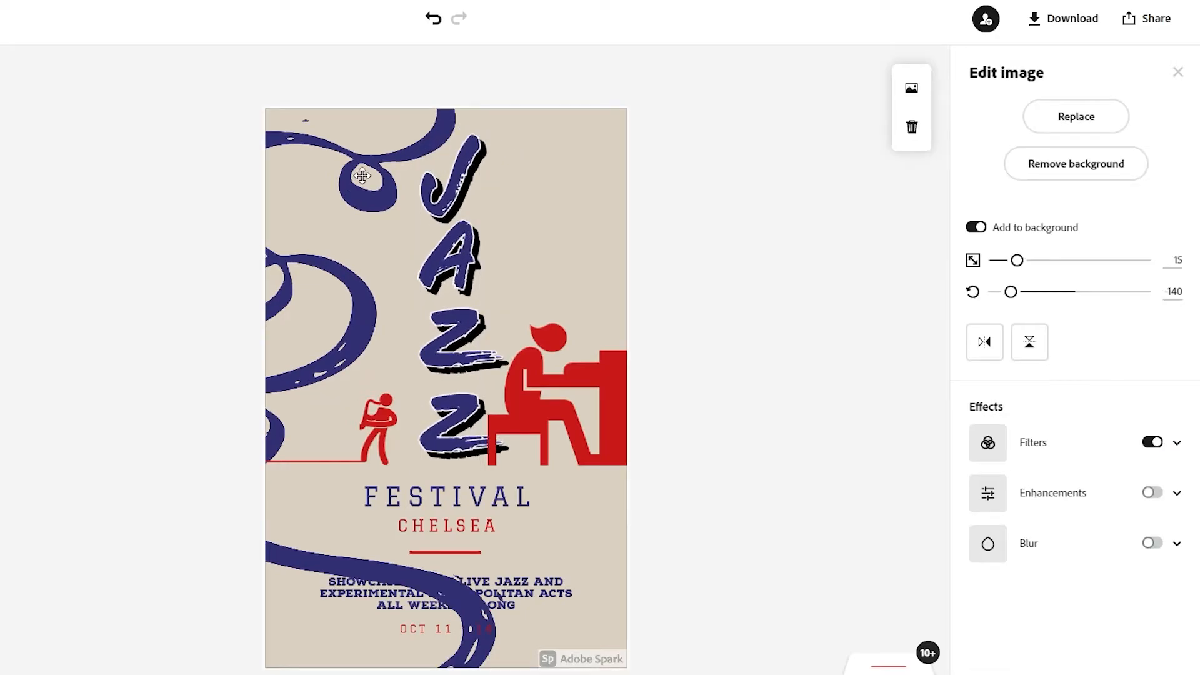
Step: Reposition the background swirl so it winds behind the JAZZ title and stays clear of the description text
left_click_drag(361, 177, 388, 173)
left_click(525, 591)
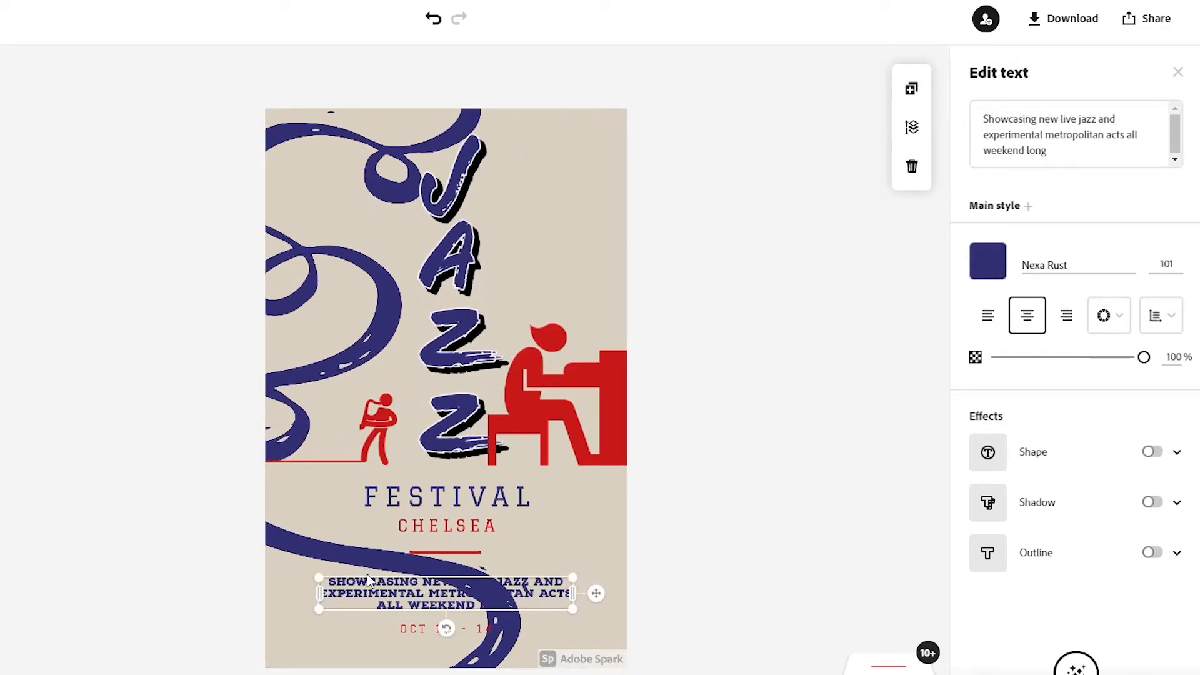
left_click_drag(369, 562, 300, 624)
left_click(462, 541)
left_click(485, 206)
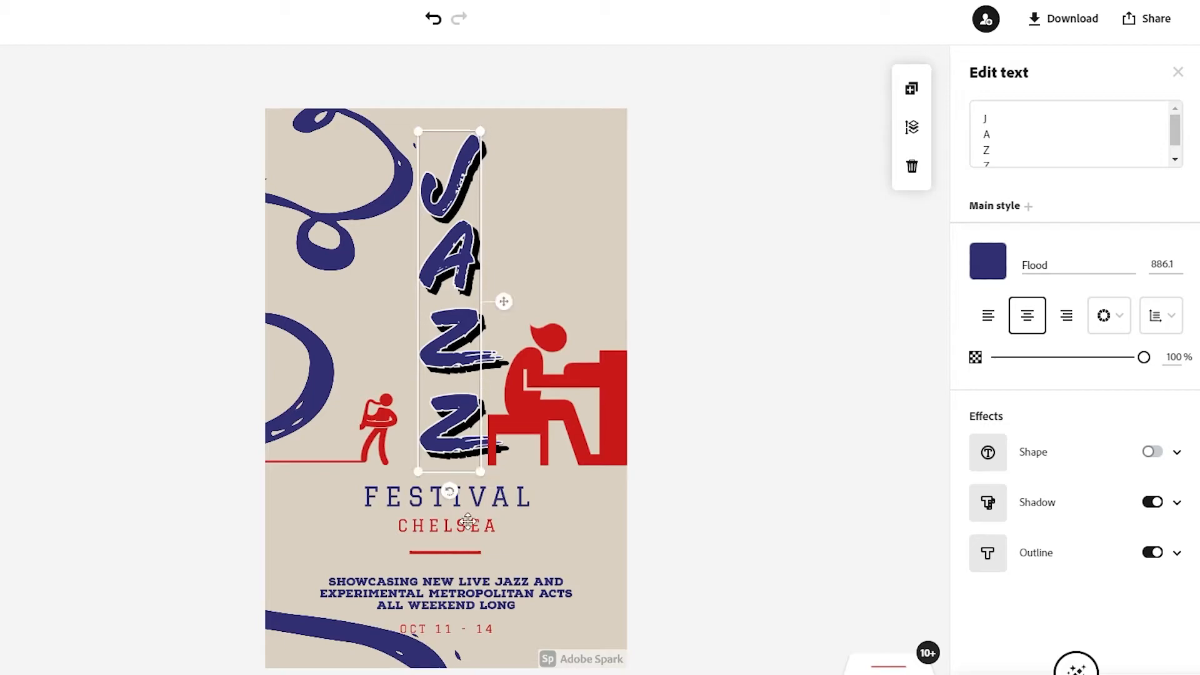
left_click(362, 207)
mouse_move(378, 206)
left_mouse_down()
mouse_move(391, 180)
mouse_move(382, 213)
mouse_move(424, 226)
mouse_move(401, 198)
mouse_move(479, 194)
mouse_move(507, 224)
mouse_move(520, 204)
left_mouse_up()
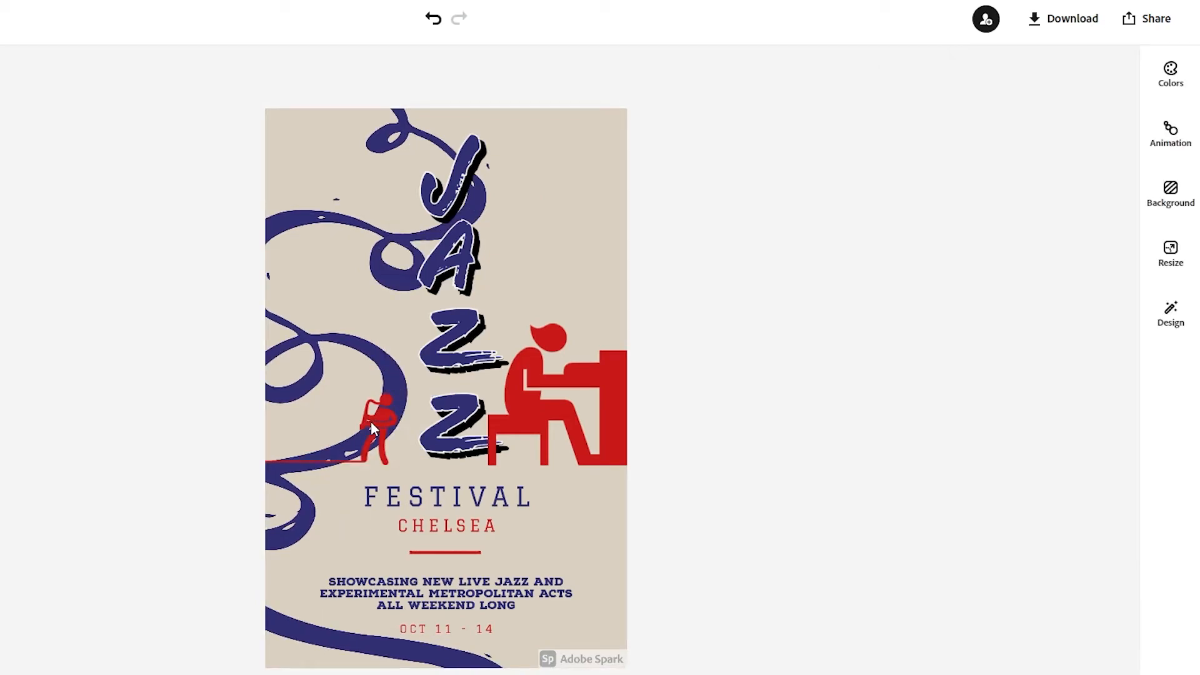
Step: Enlarge the red saxophone player icon, adjust its position beside the title, and deselect it
left_click(370, 421)
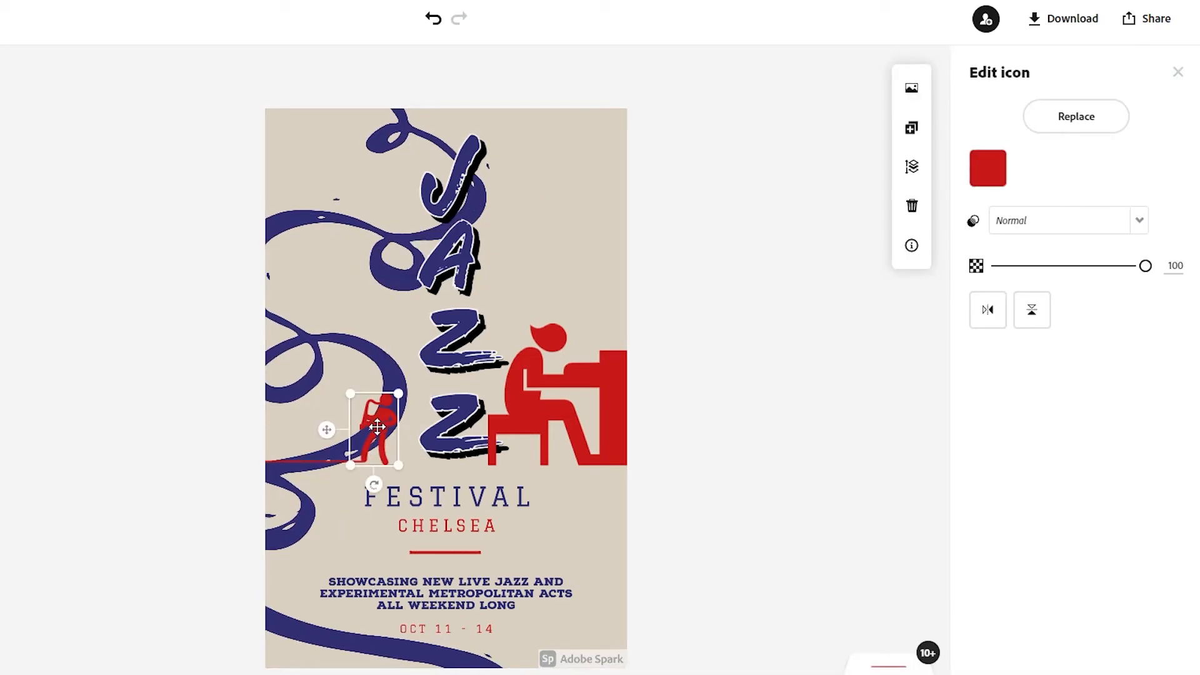
left_click_drag(395, 394, 419, 363)
left_click_drag(395, 420, 393, 435)
left_click(470, 469)
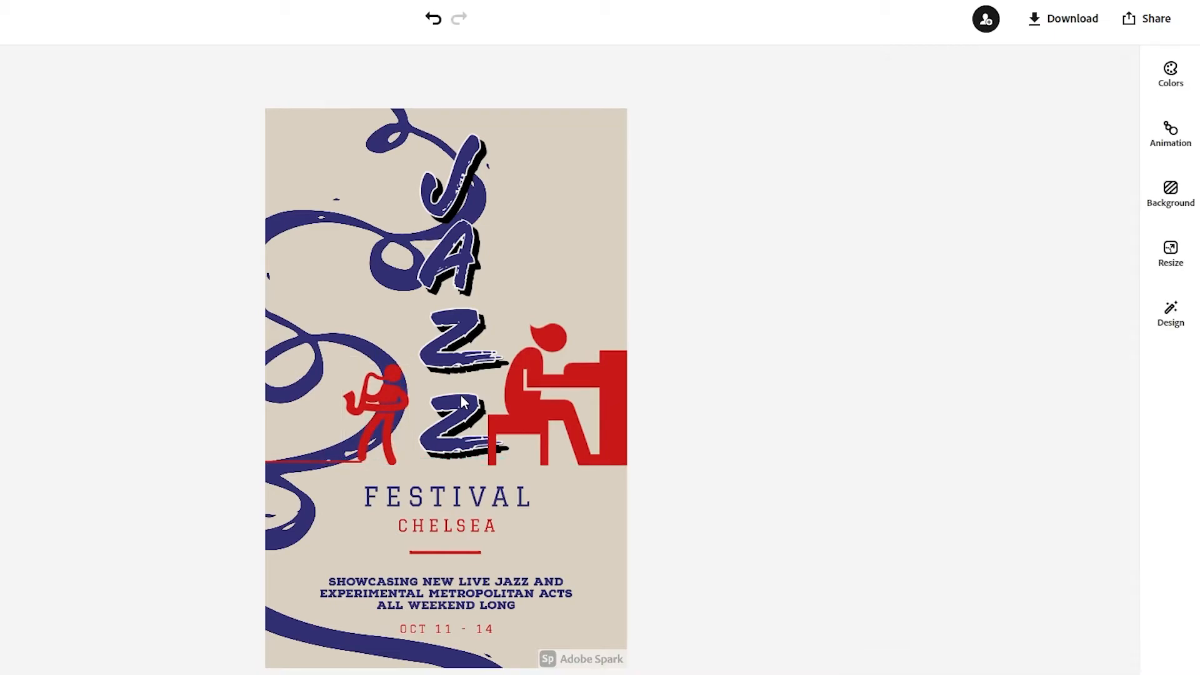
Step: Try Enhancements on the background image with contrast -88, brightness 100 and saturation -100, and switch the effect off
left_click(583, 233)
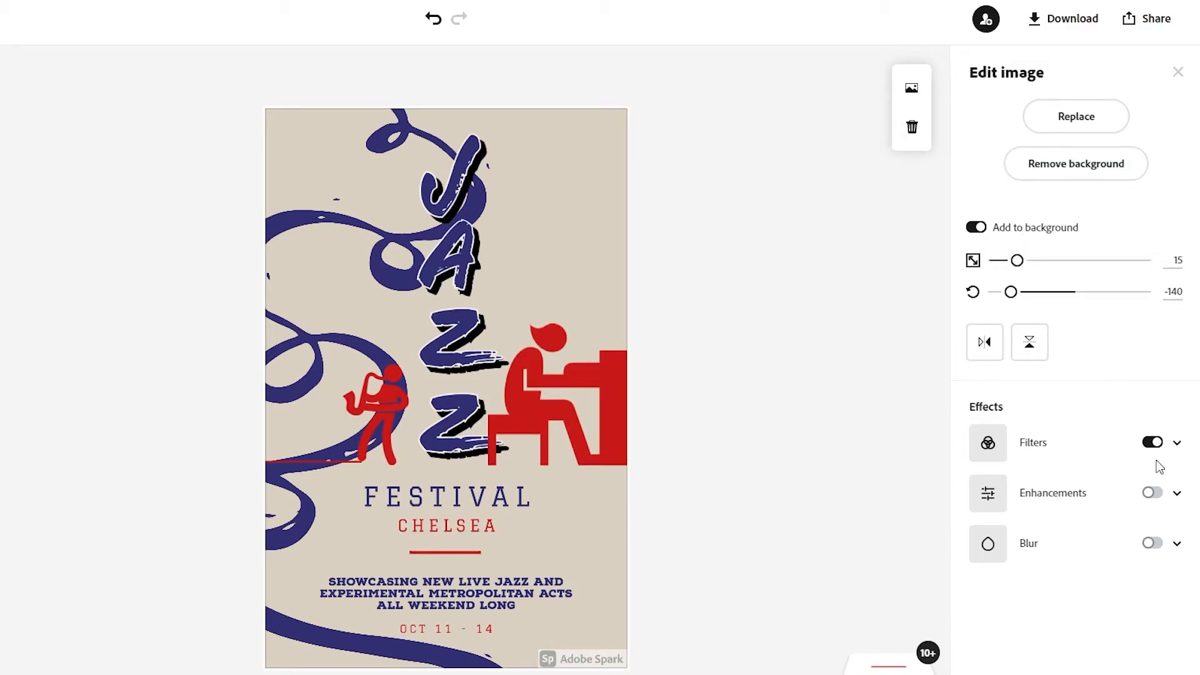
left_click(1152, 494)
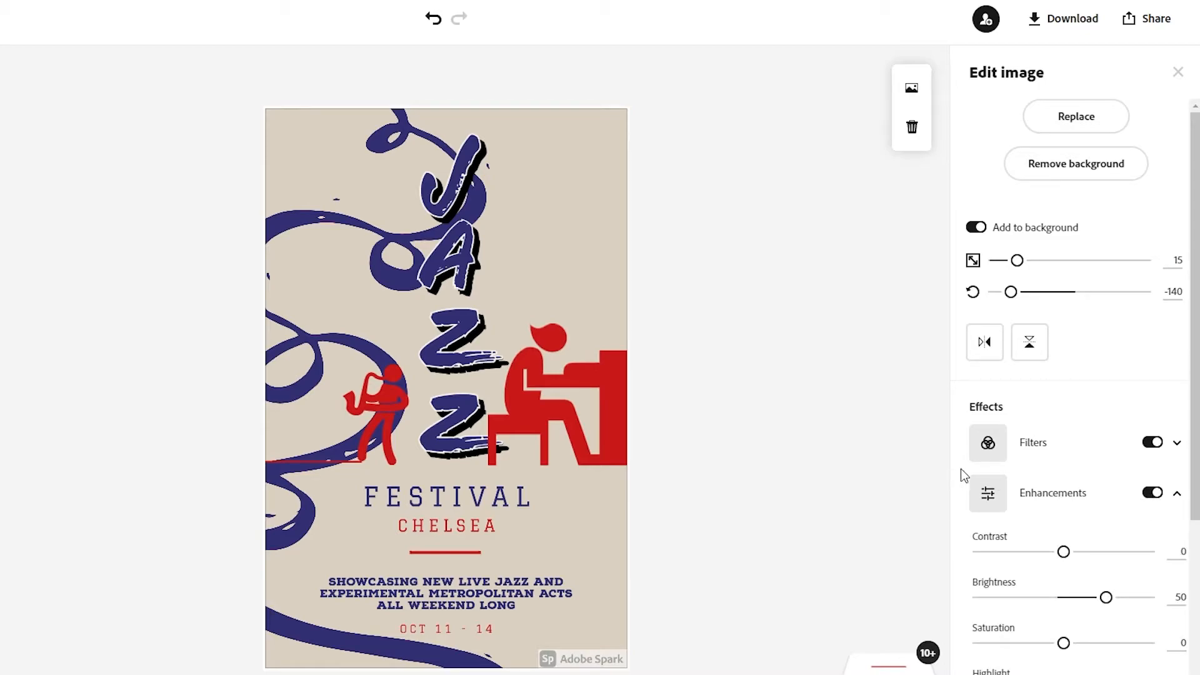
scroll(1033, 295, "down", 4)
left_click_drag(1070, 323, 988, 316)
left_click_drag(1105, 361, 1199, 383)
left_click_drag(1063, 407, 965, 407)
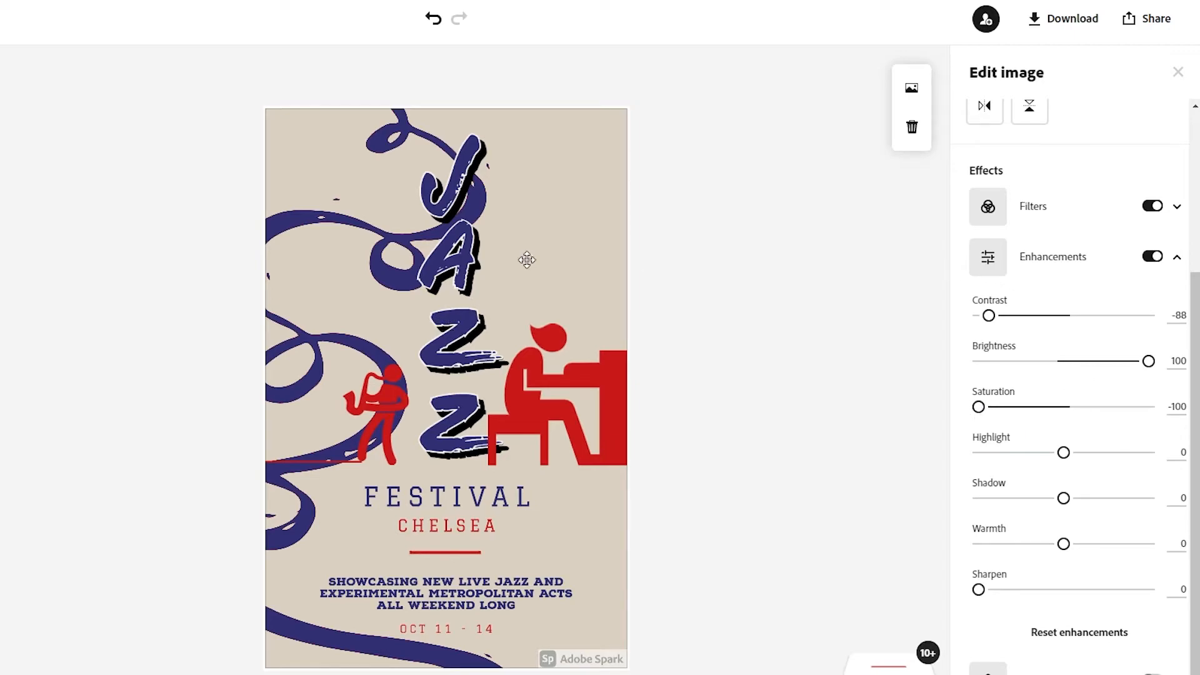
left_click(974, 263)
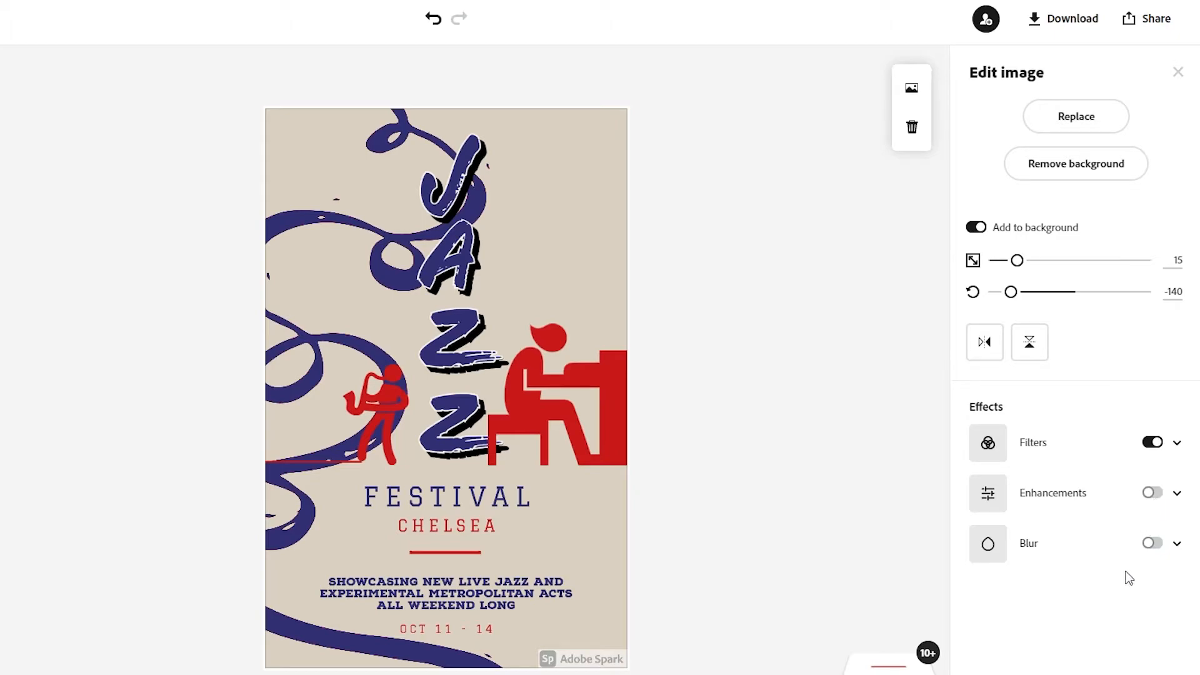
Step: Apply a slight blur to the background swirl, shift it a little to the right, and deselect it
left_click(1154, 543)
left_click_drag(986, 589, 990, 589)
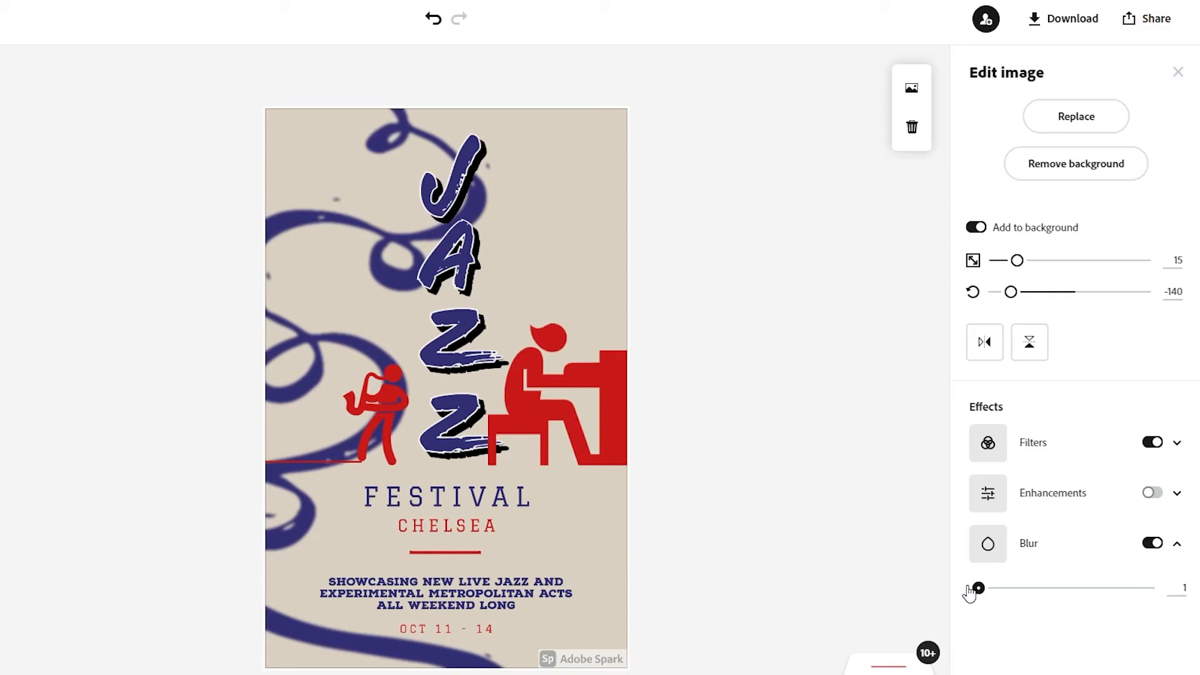
left_click(932, 595)
left_click(370, 244)
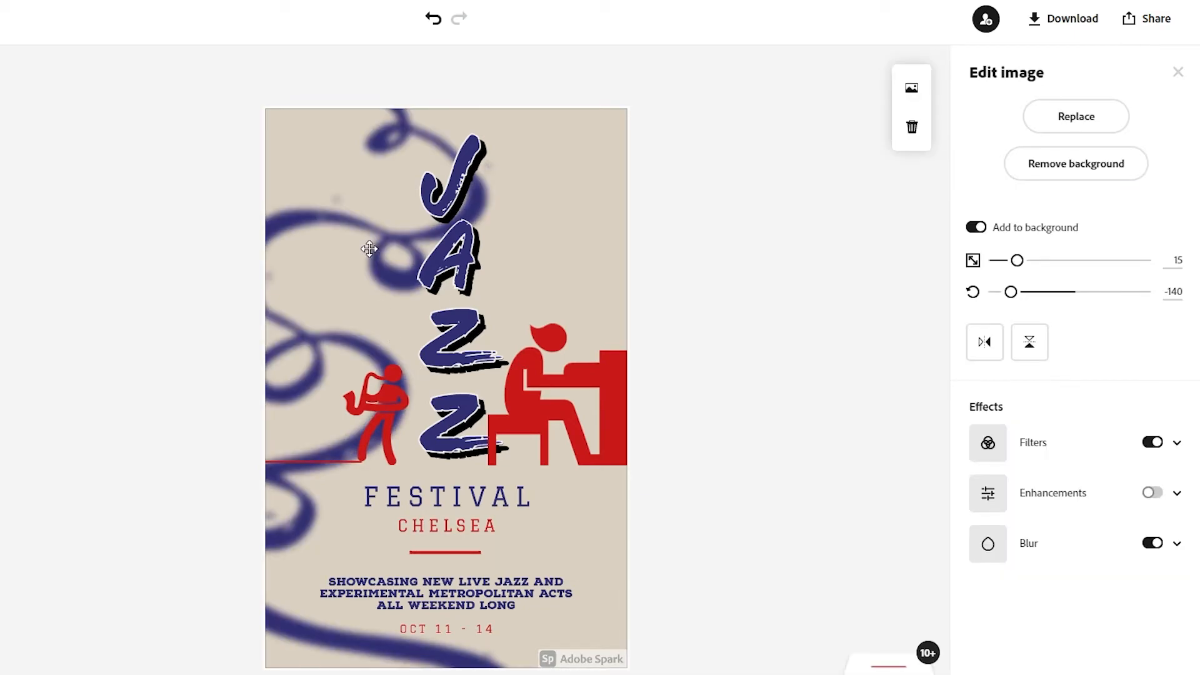
left_click_drag(400, 245, 435, 240)
left_click(733, 248)
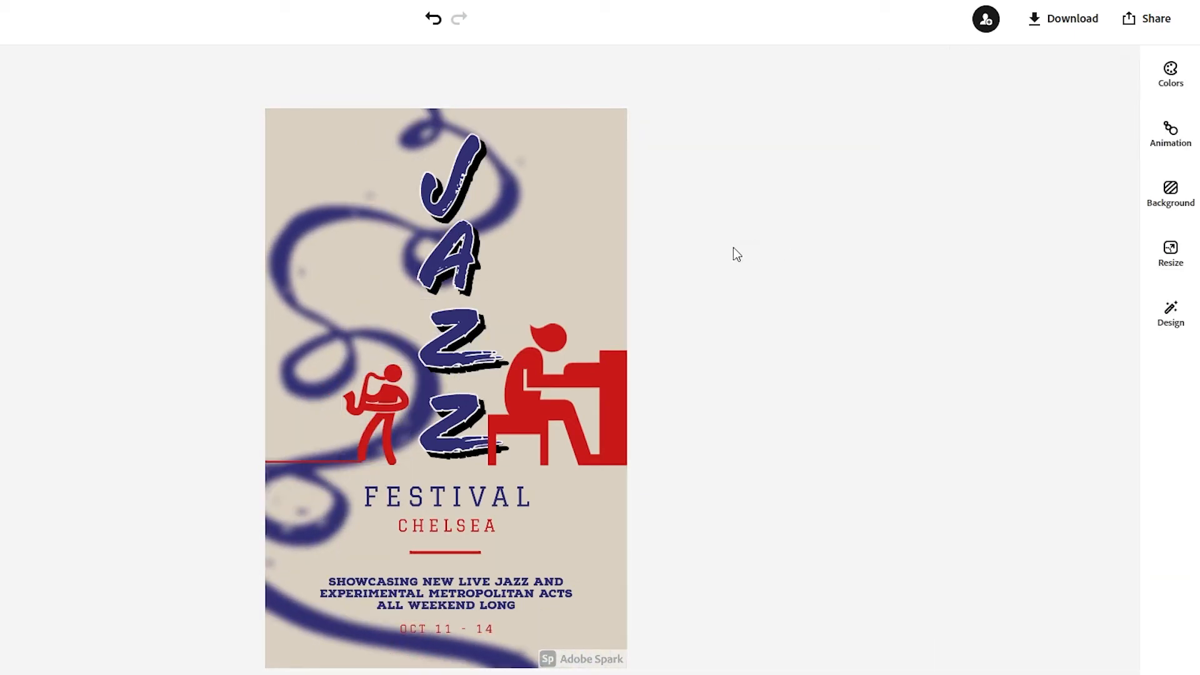
Step: Check the FESTIVAL and CHELSEA text settings, and move the background swirl slightly down and to the left, clear of the OCT 11 - 14 date
left_click(446, 510)
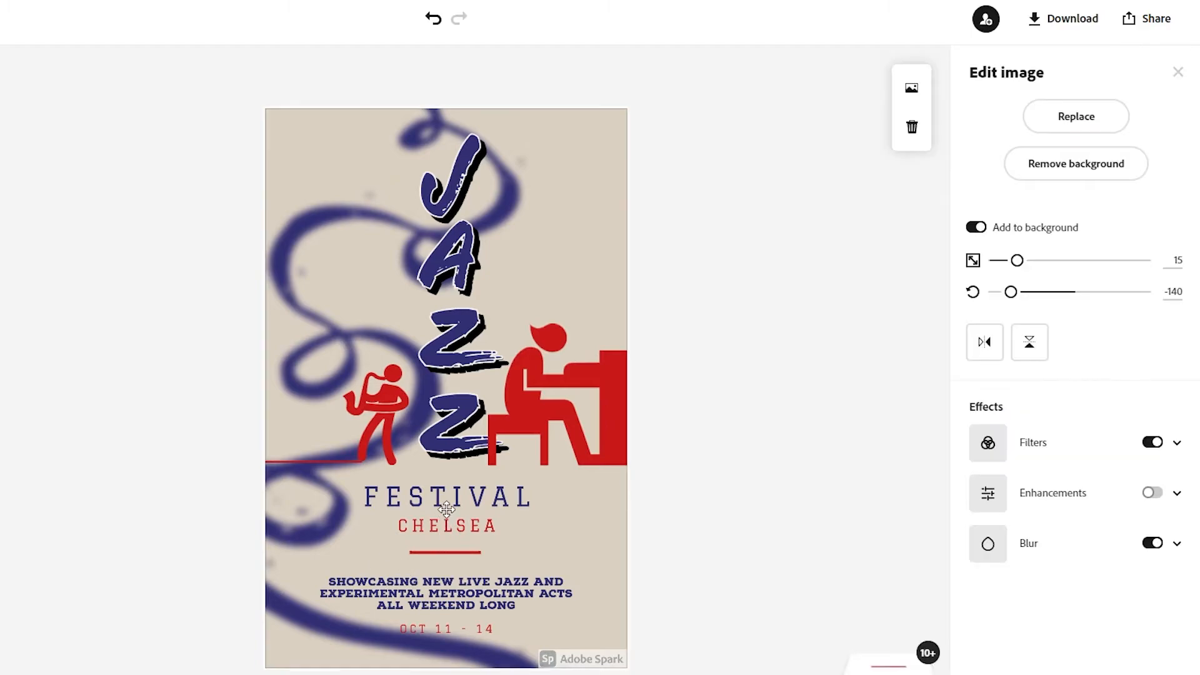
left_click(452, 500)
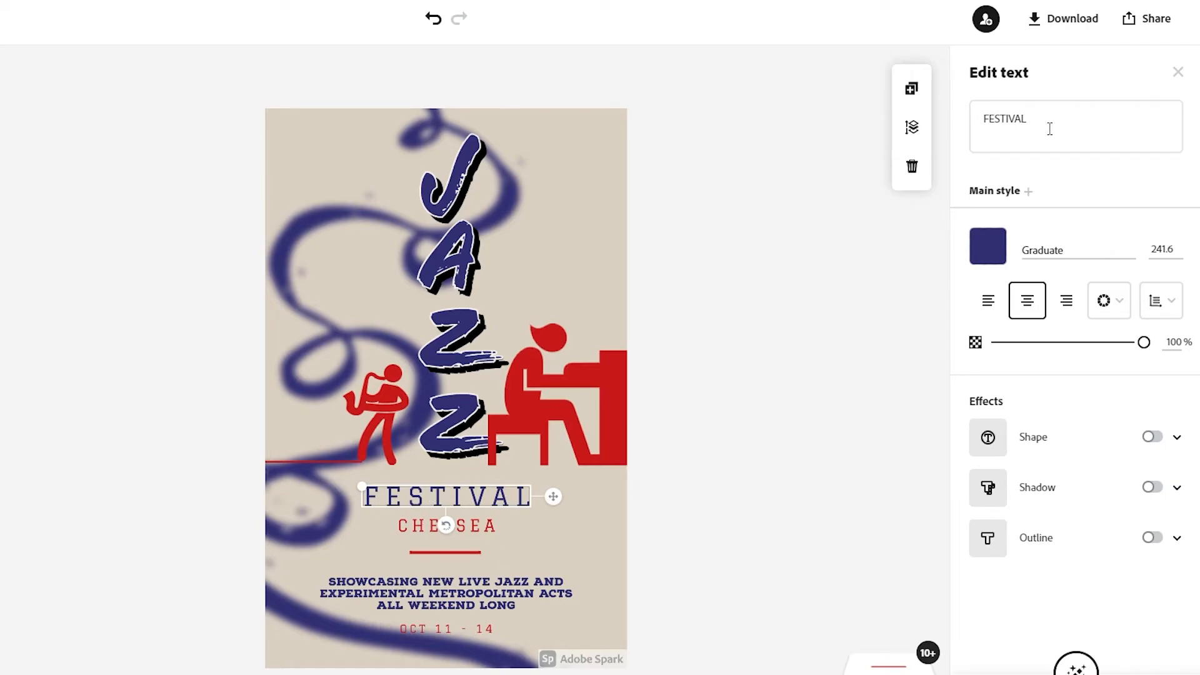
left_click(474, 533)
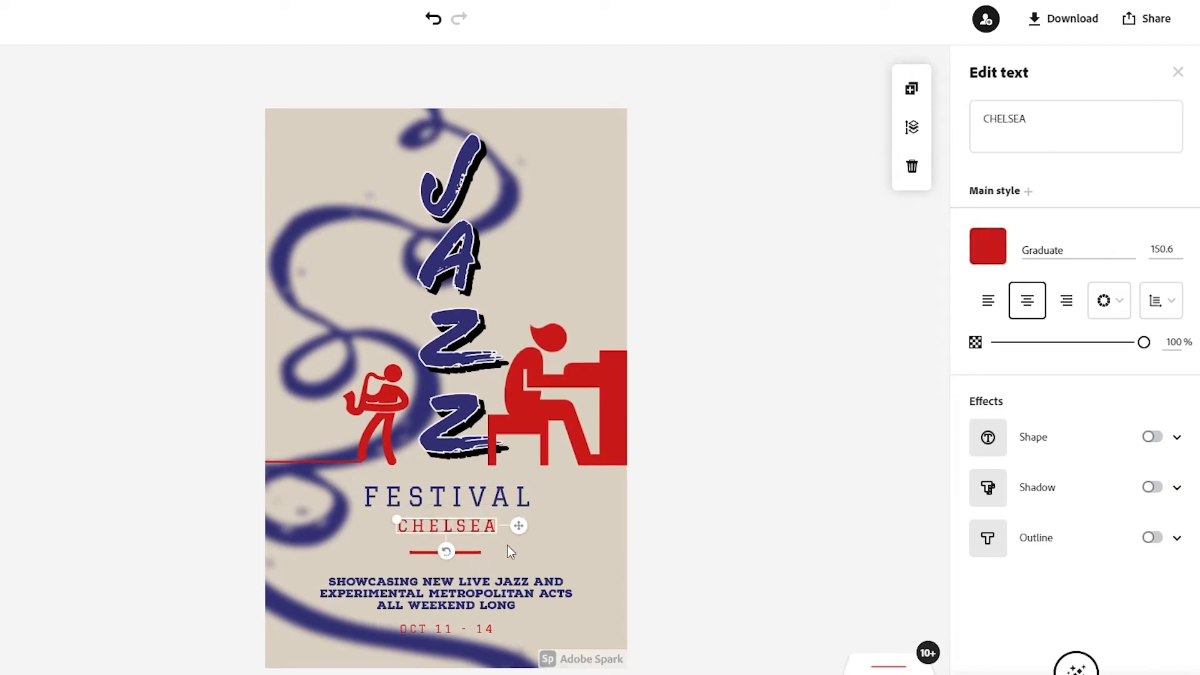
left_click(470, 553)
left_click(724, 418)
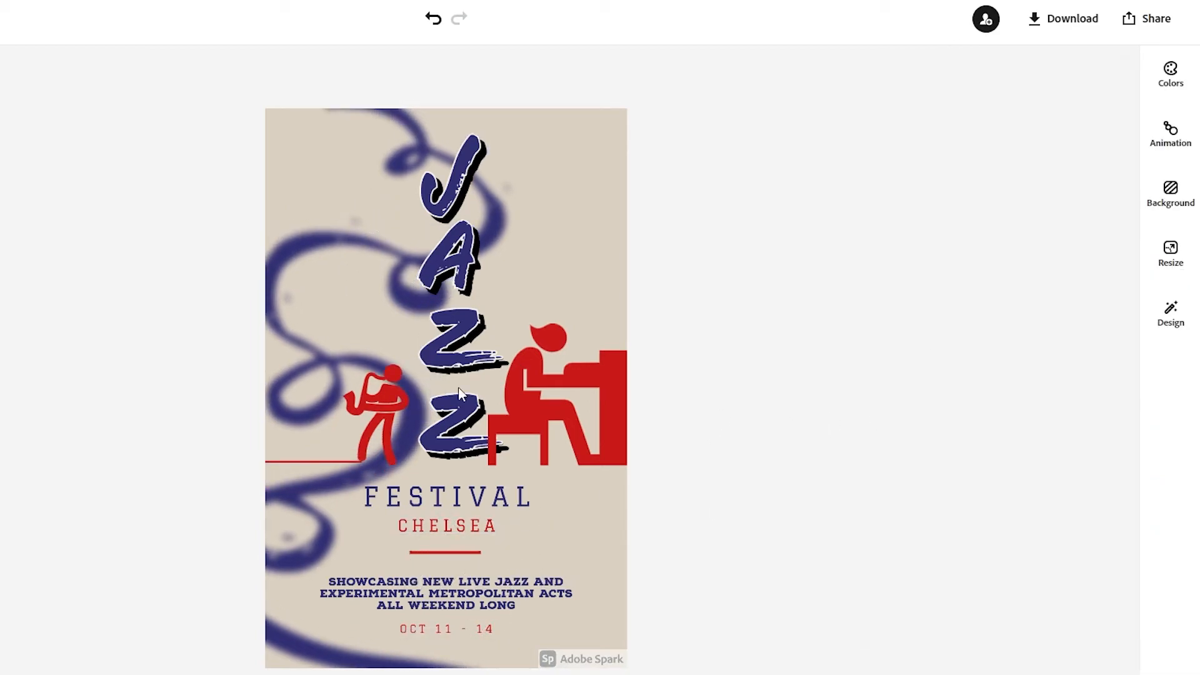
Step: Examine the text on the lower half of the poster at 100% zoom, and fit the whole poster in view again
left_click(474, 639)
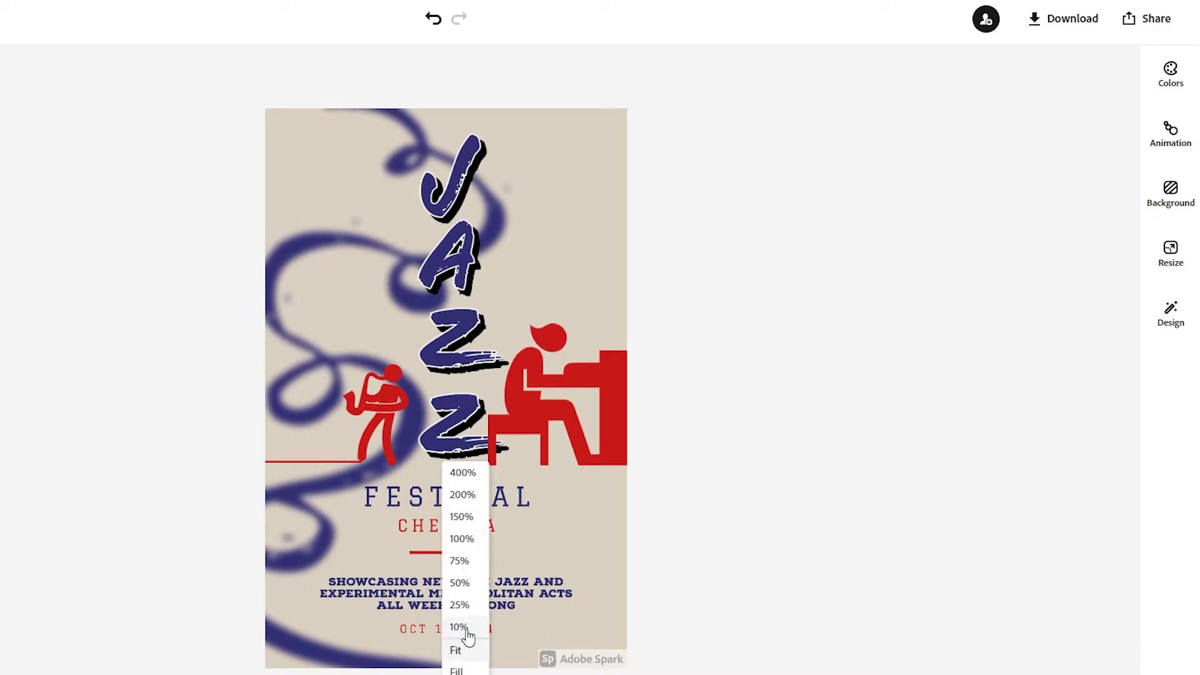
left_click(475, 542)
scroll(513, 518, "down", 5)
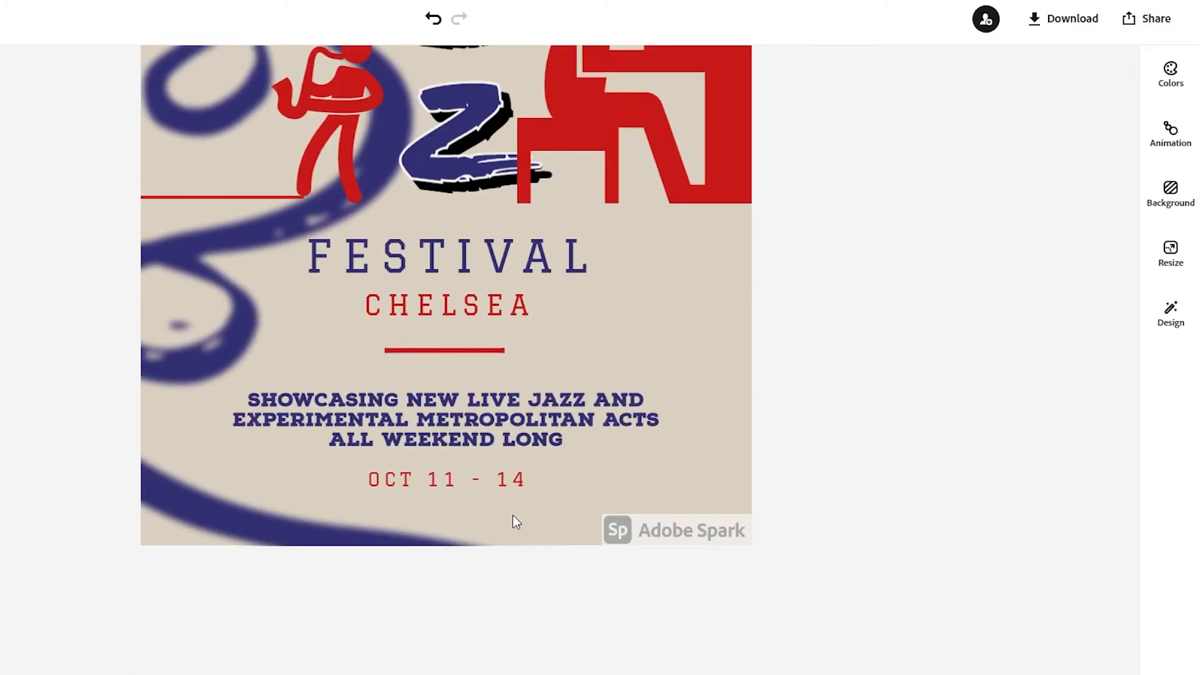
scroll(513, 517, "up", 5)
left_click(466, 673)
left_click(463, 652)
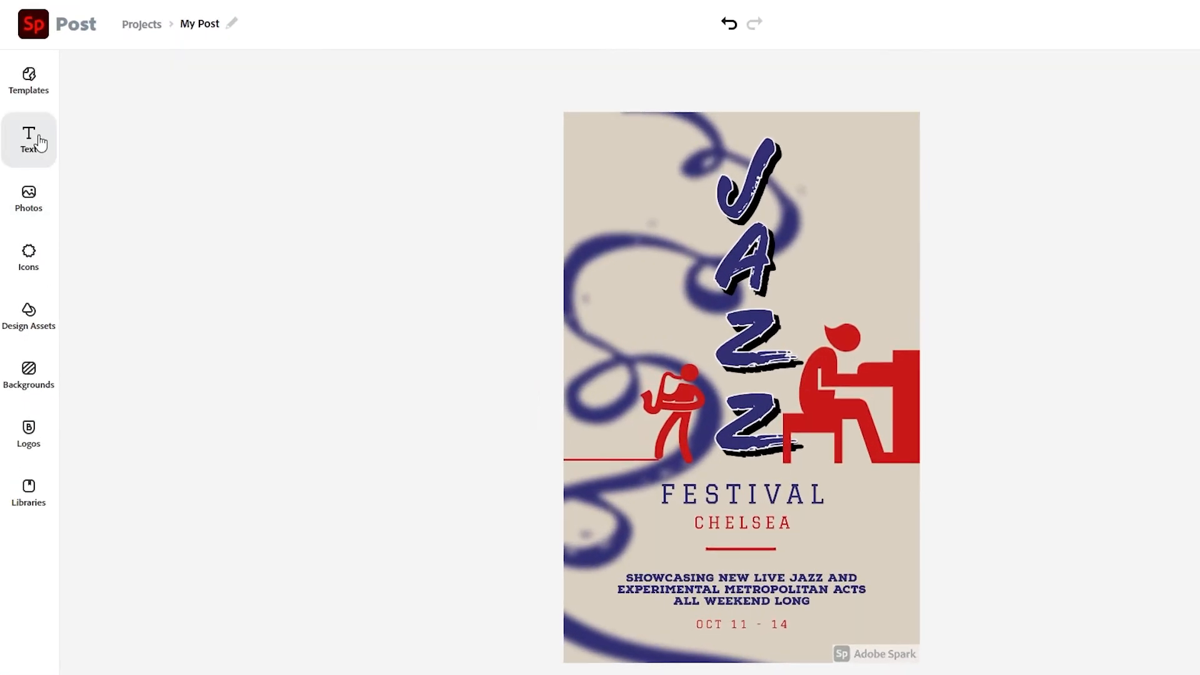
Step: Look through the text, photo, icon, design asset, background and logo options for adding content, and close them
left_click(27, 162)
left_click(26, 216)
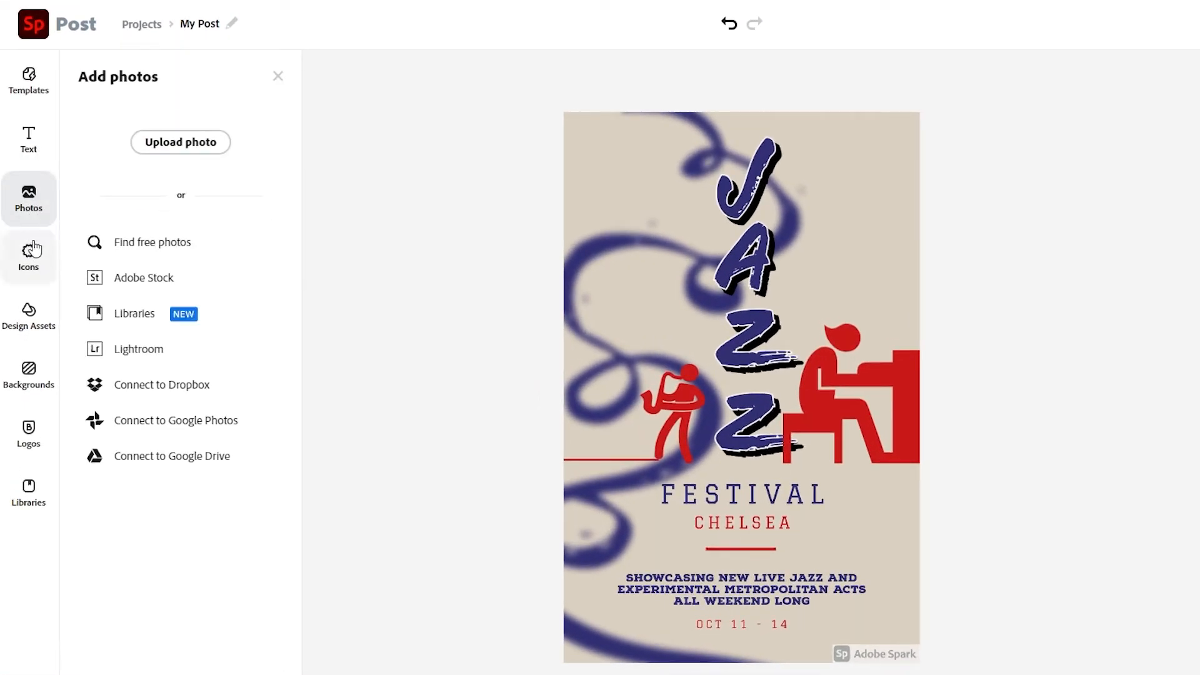
left_click(33, 250)
left_click(29, 314)
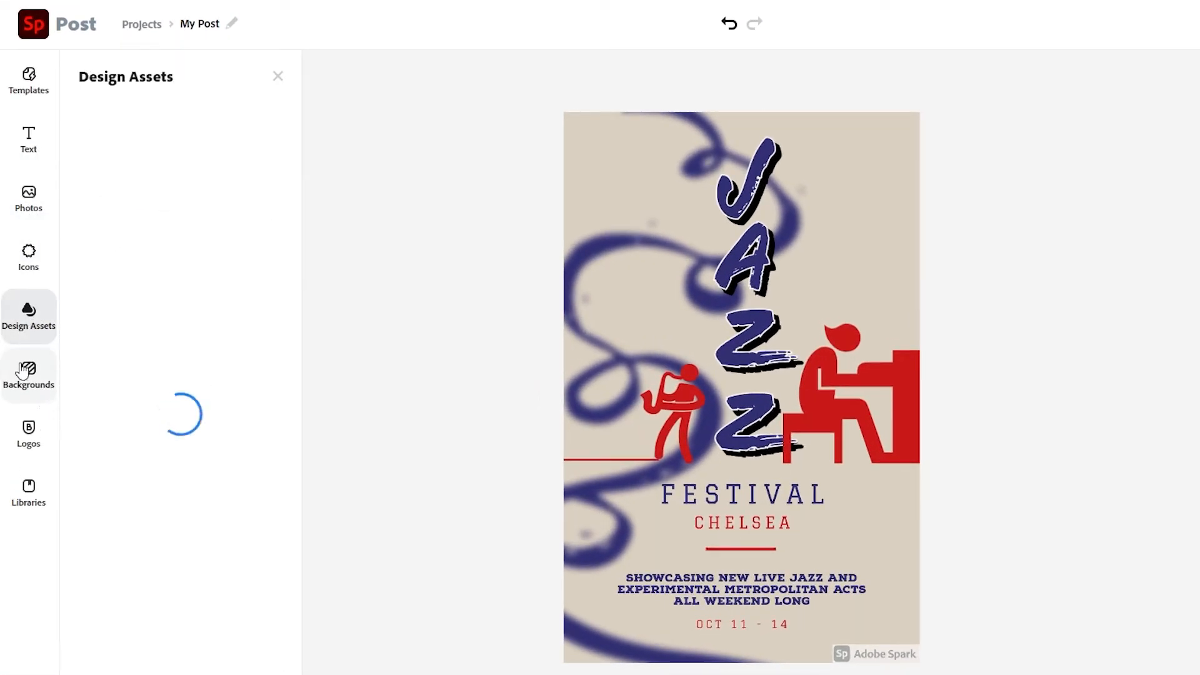
left_click(30, 394)
left_click(31, 438)
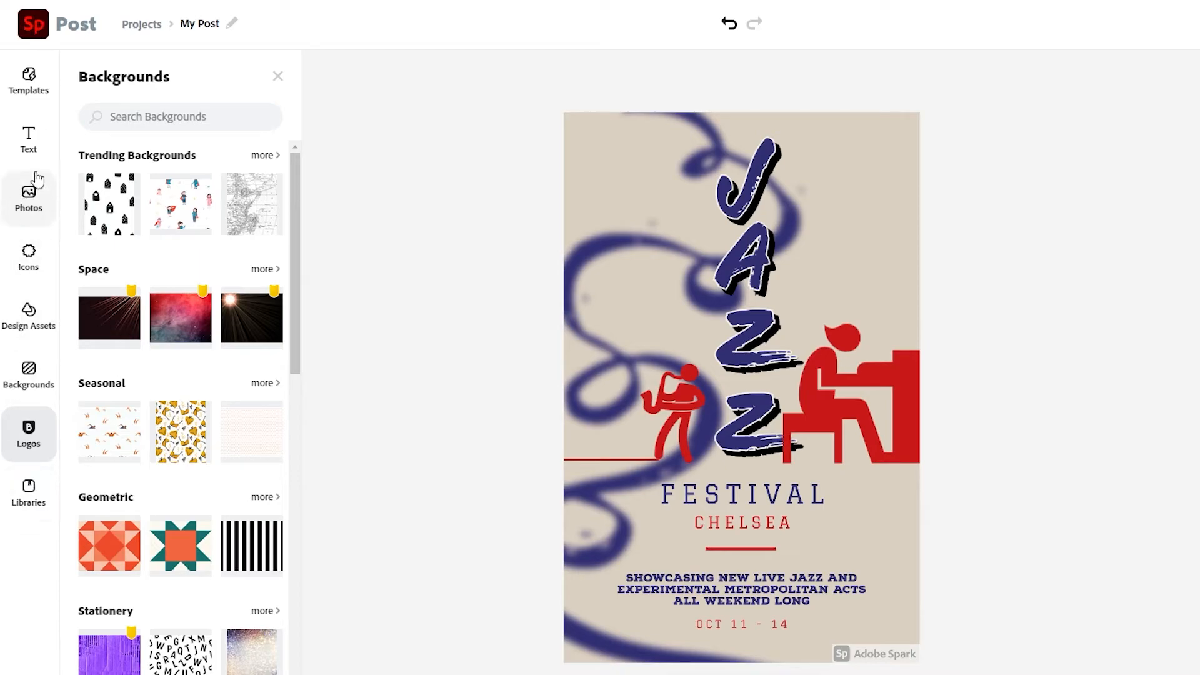
left_click(333, 432)
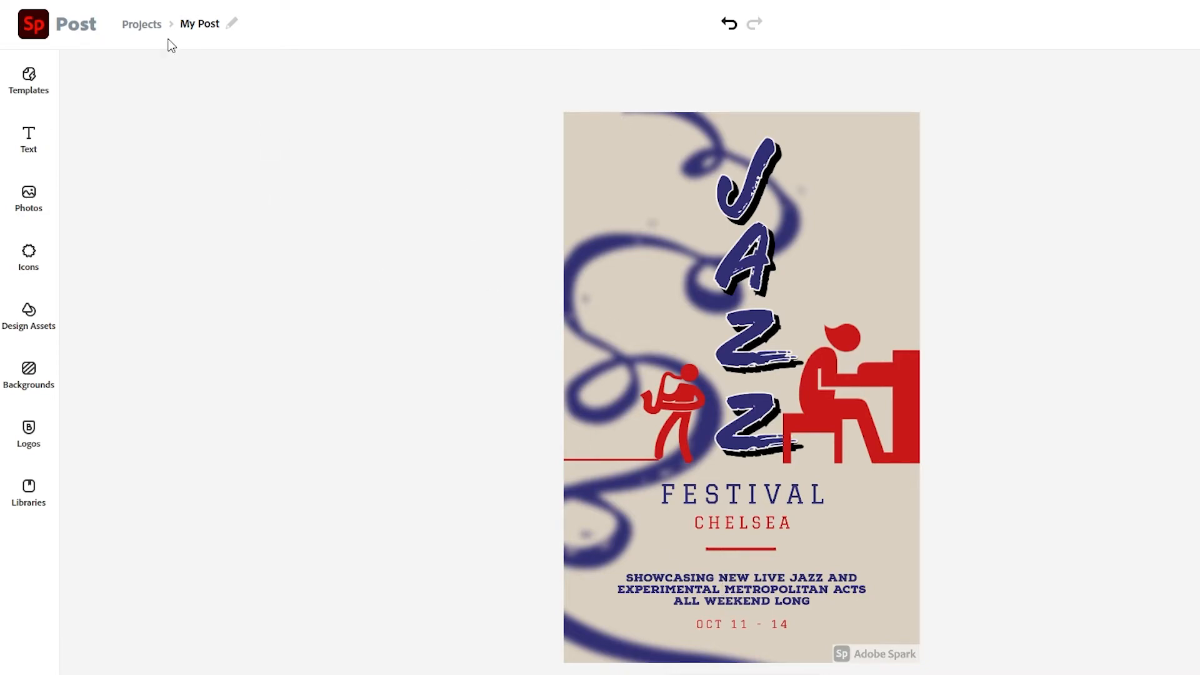
Step: Rename the project as Jazzz, and view the options for inviting people to edit it without sending an invitation
left_click(205, 25)
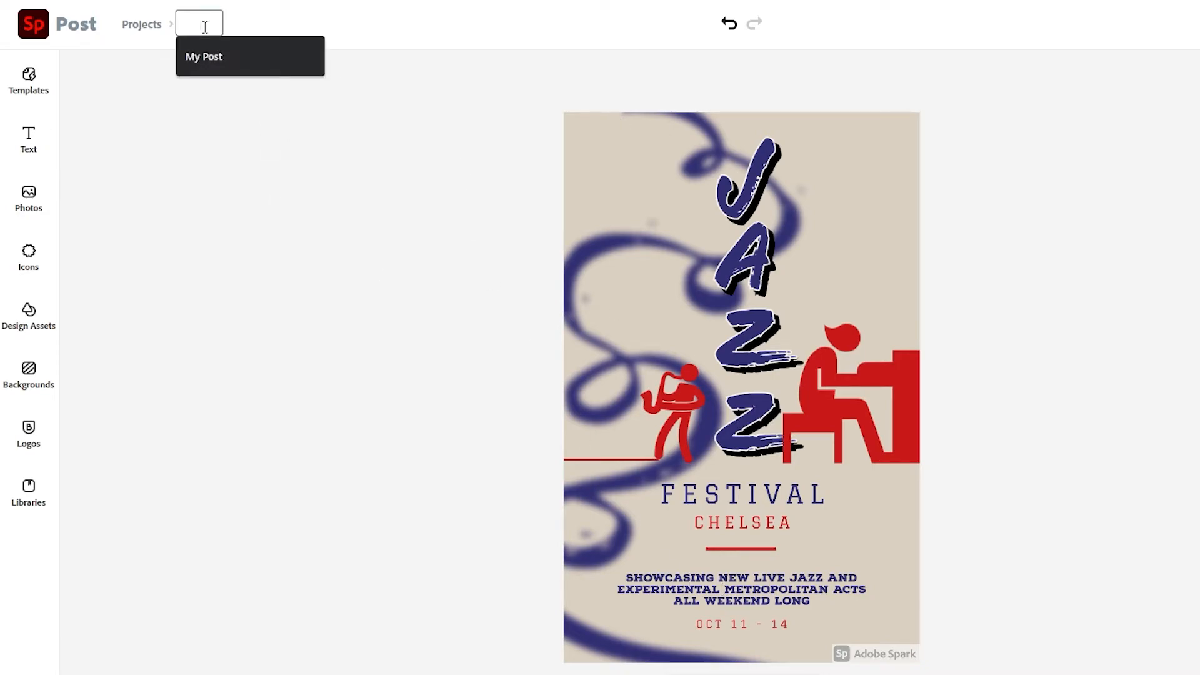
type("Jazzz")
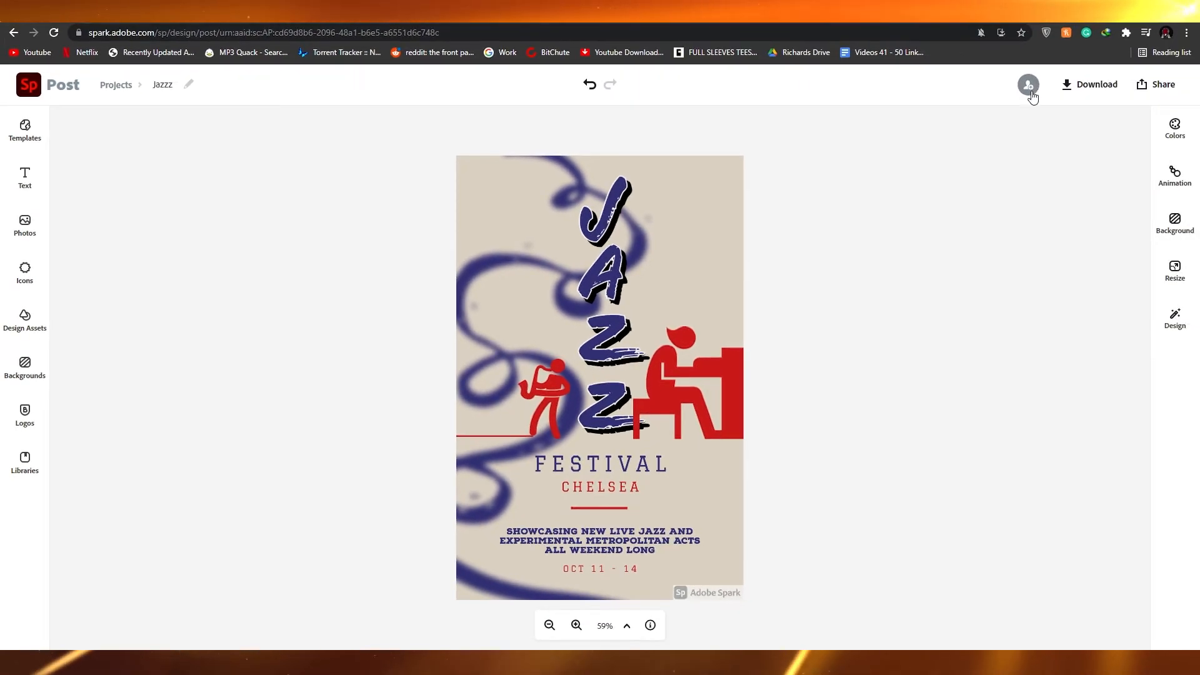
left_click(1029, 85)
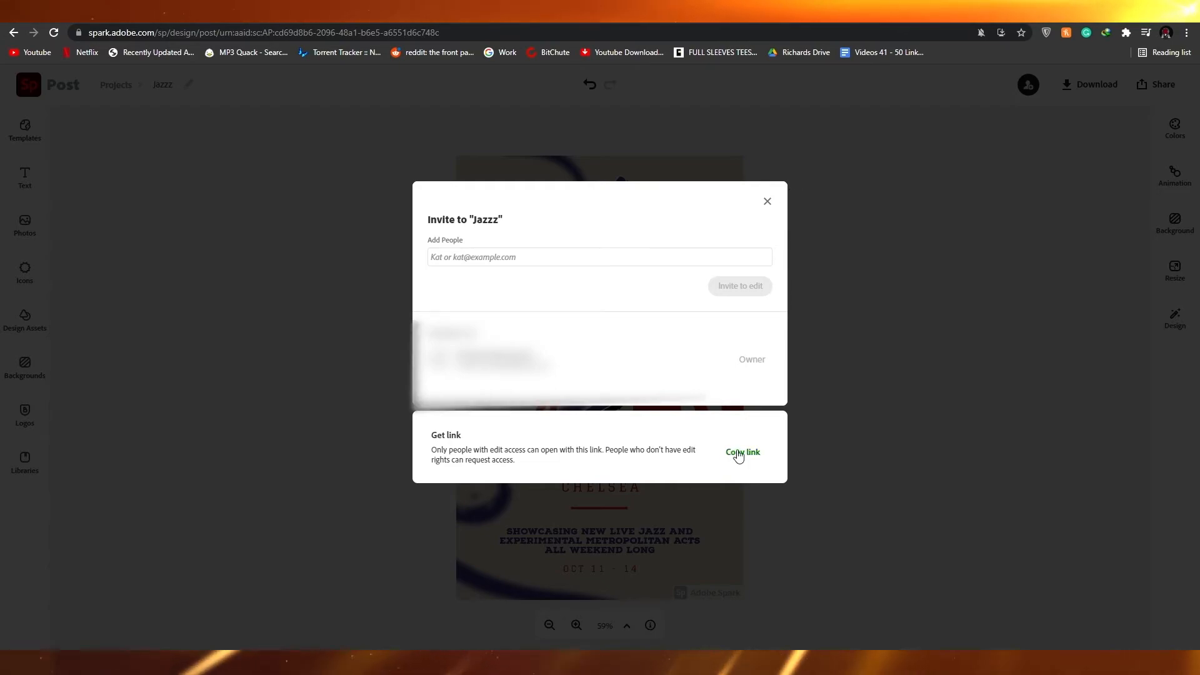
left_click(767, 202)
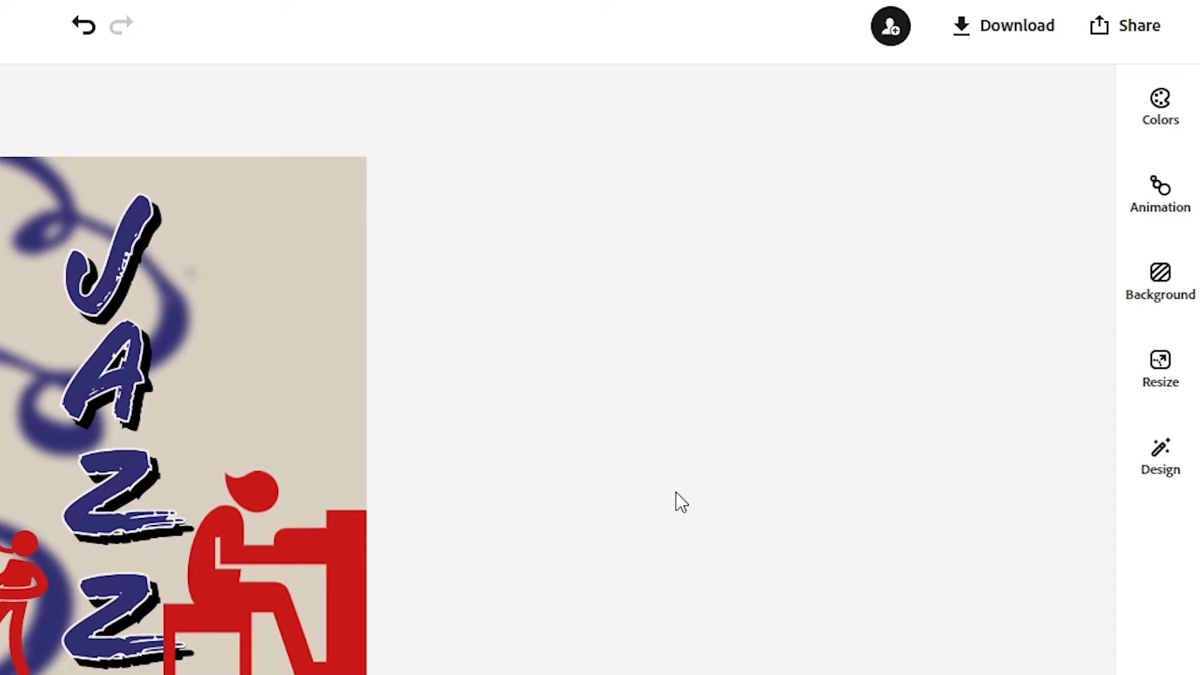
Step: Browse the design variations offered for the poster down to the end of the list, and close them without applying any
left_click(1161, 453)
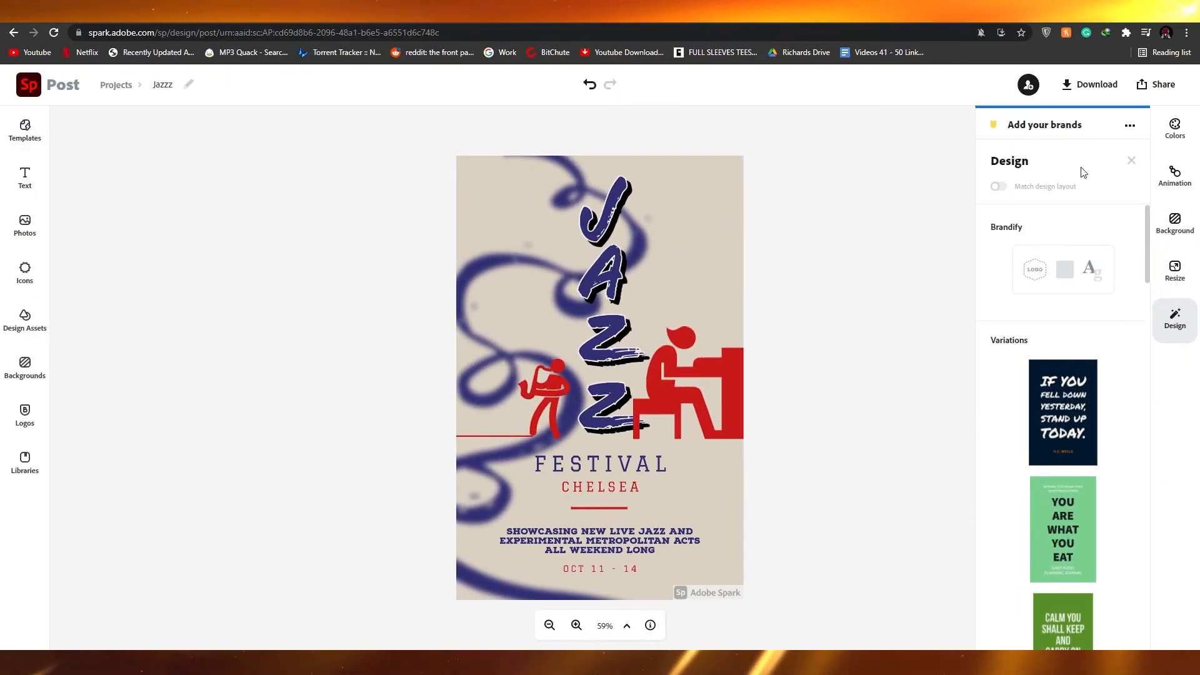
scroll(1067, 468, "down", 10)
scroll(1067, 468, "down", 12)
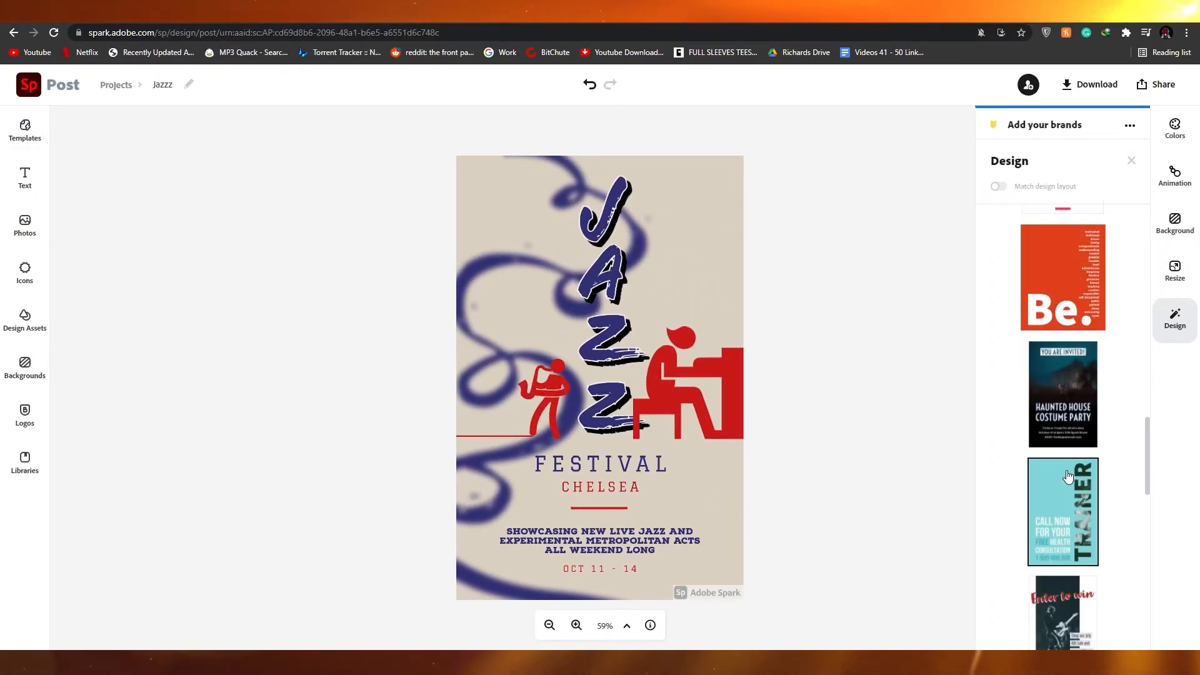
scroll(1070, 466, "down", 6)
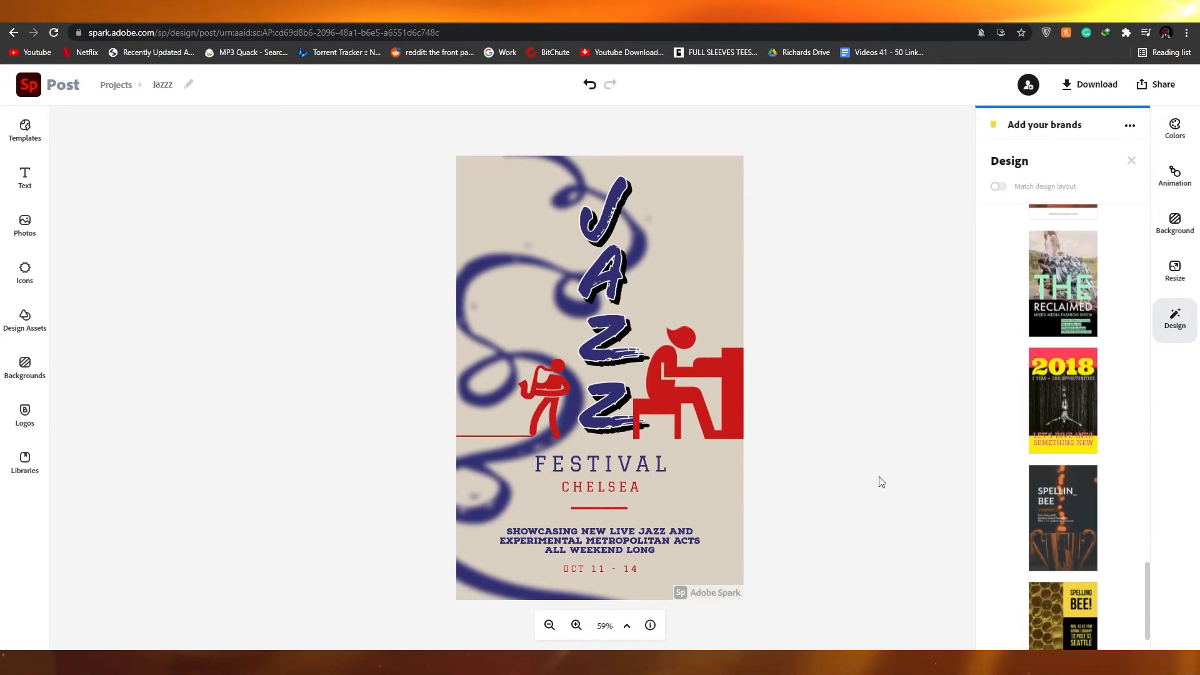
scroll(1100, 469, "down", 1)
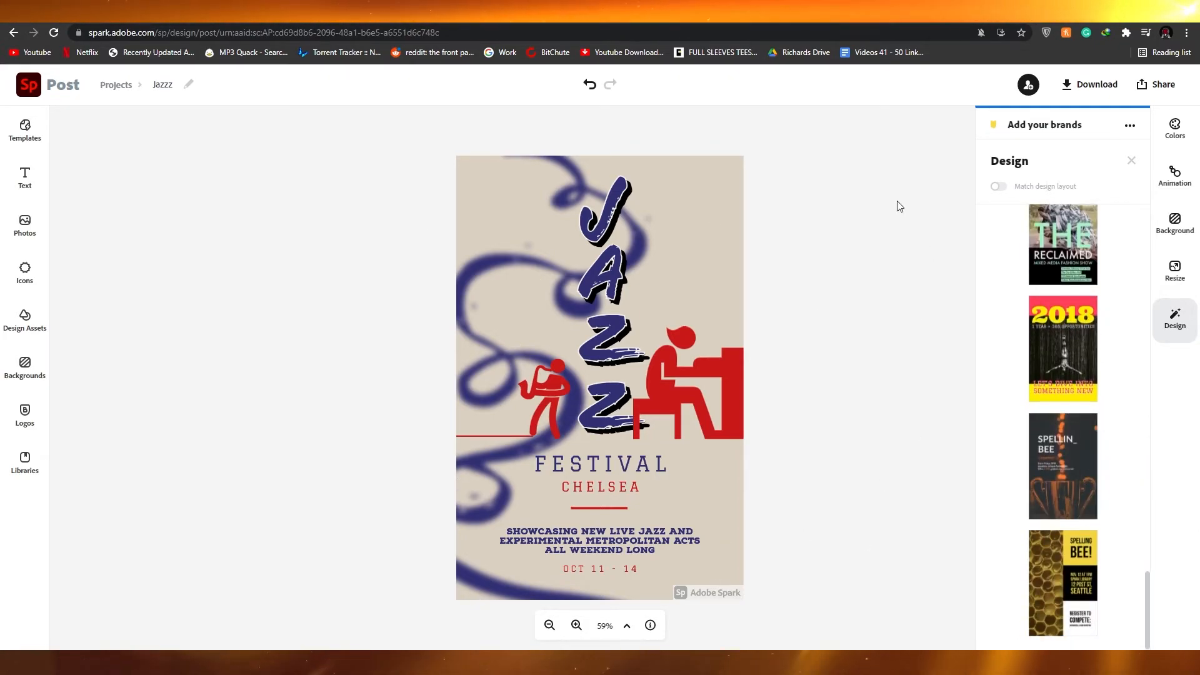
left_click(908, 254)
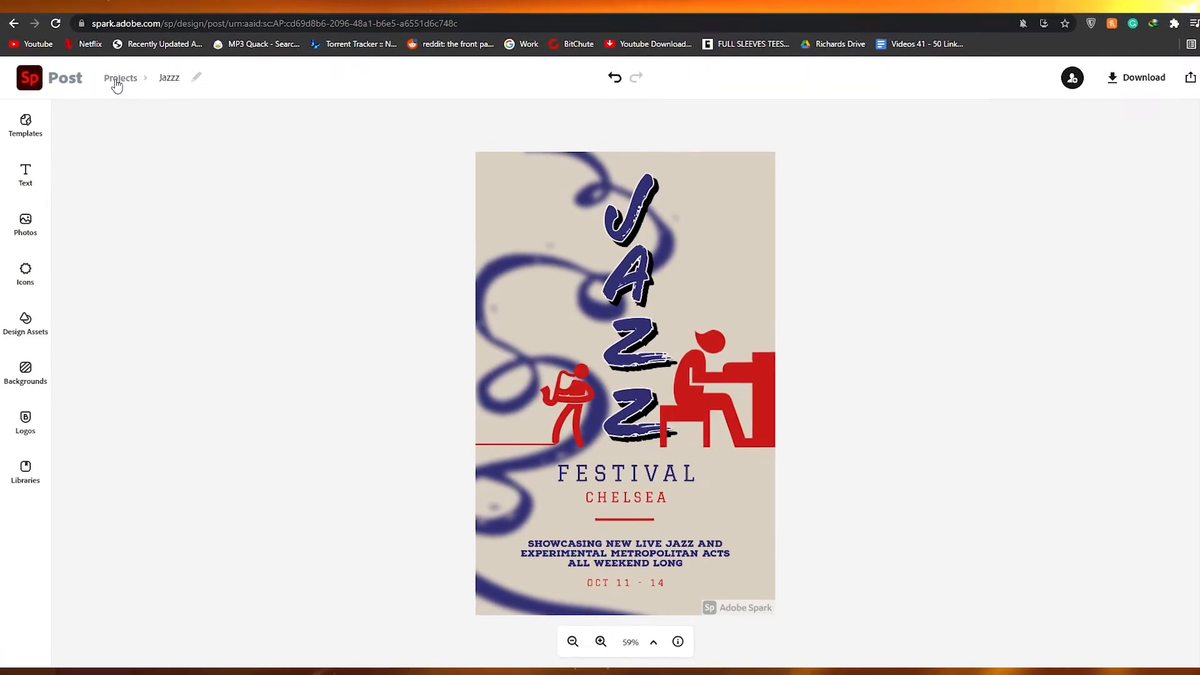
Step: View the saved projects and the recent projects on the home page, reopen the Jazzz project, and close its design variations
left_click(113, 79)
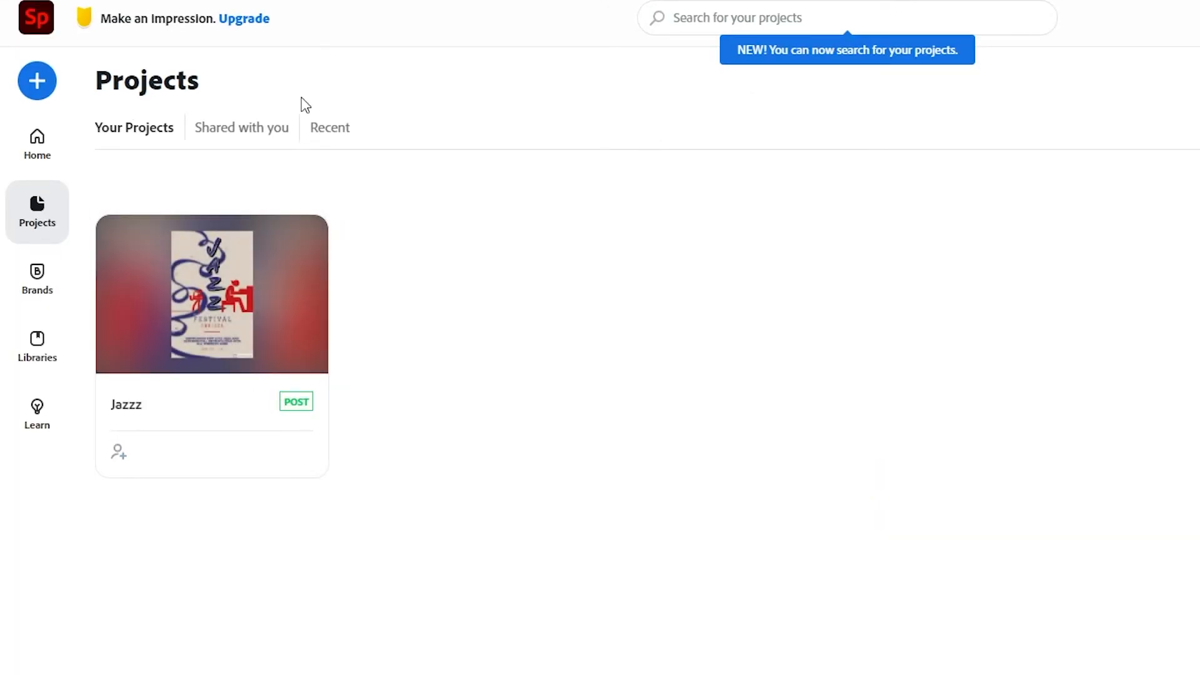
left_click(37, 141)
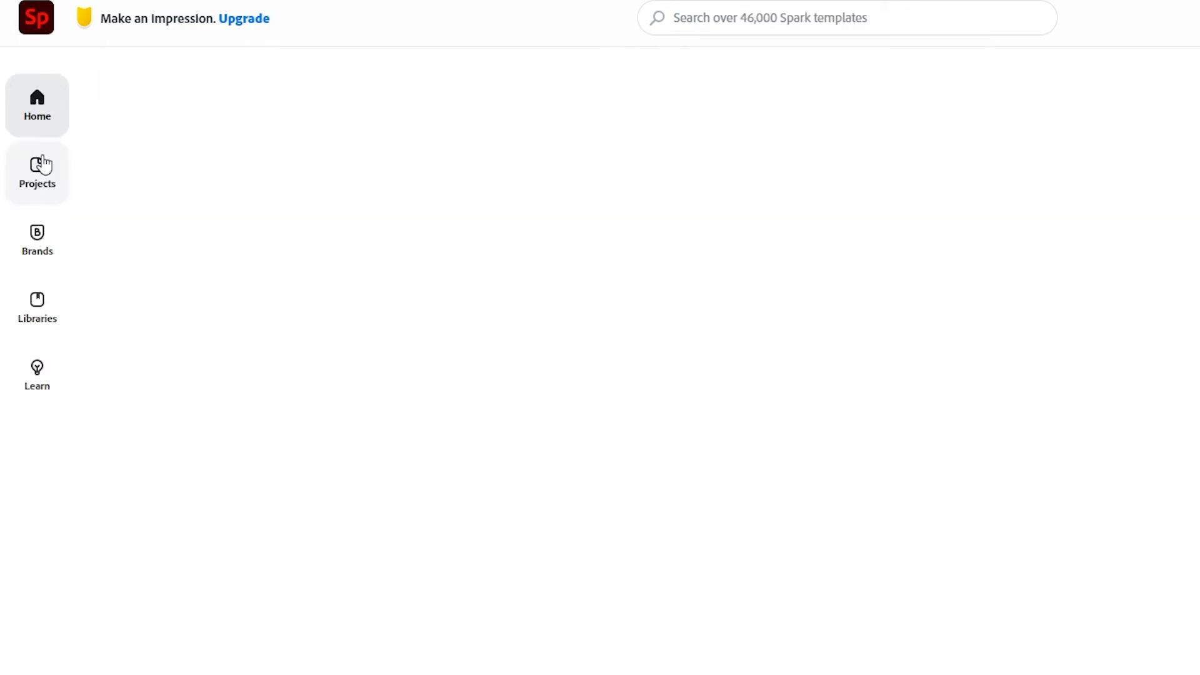
scroll(482, 509, "down", 10)
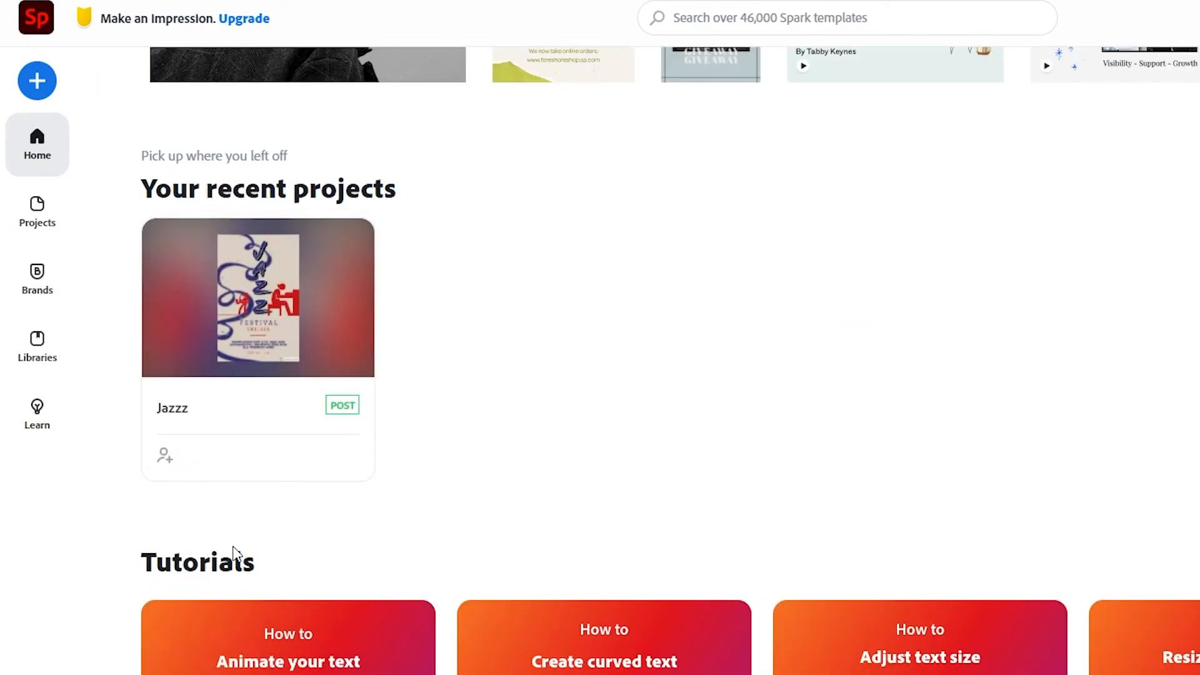
left_click(258, 294)
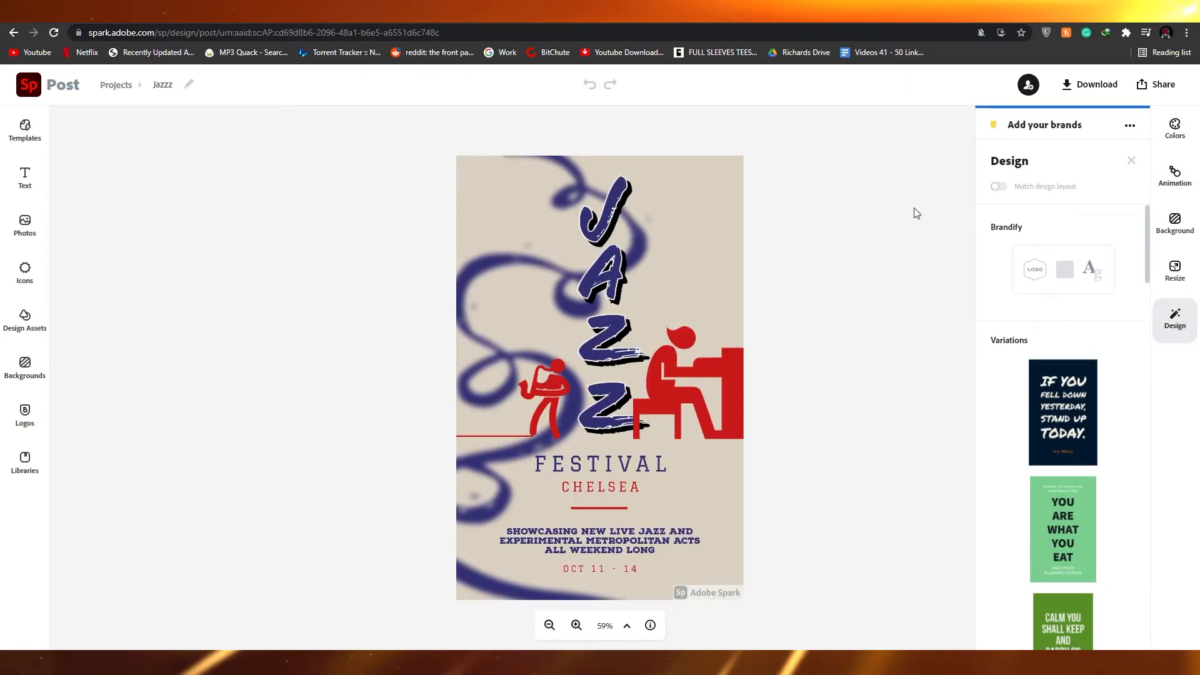
left_click(1131, 160)
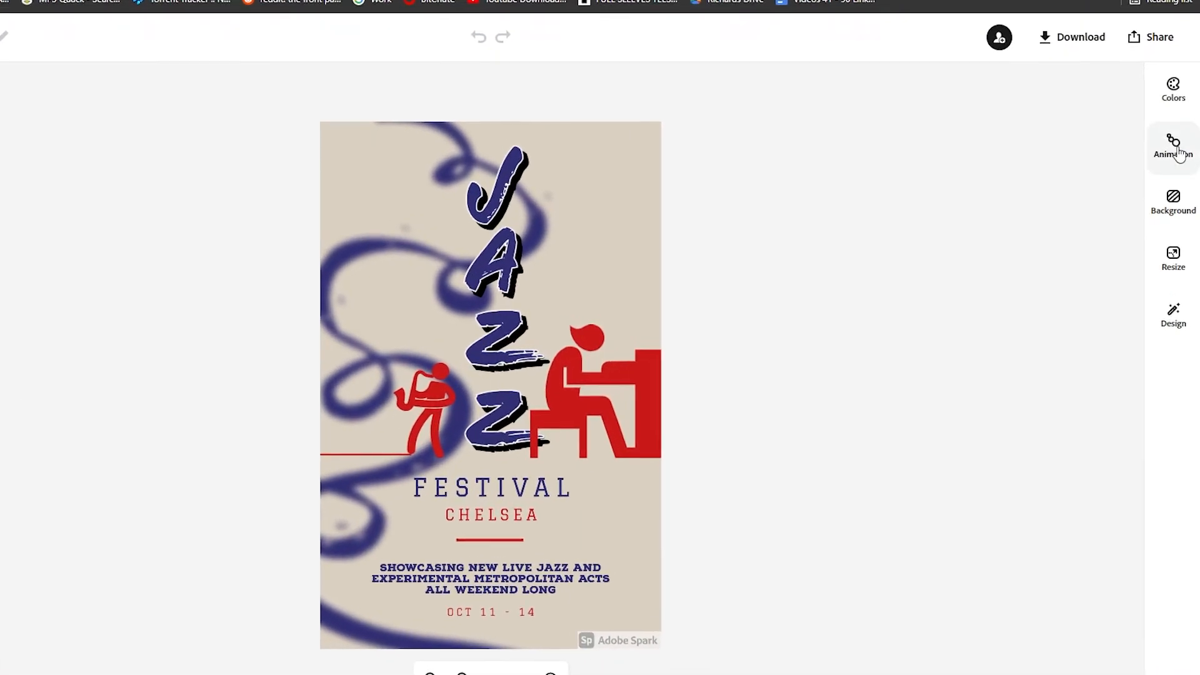
Step: Try the Zoom, Pan, Grey, Blur, Color and Fade photo animations on the poster, setting the Fade colour to dark blue
left_click(1168, 150)
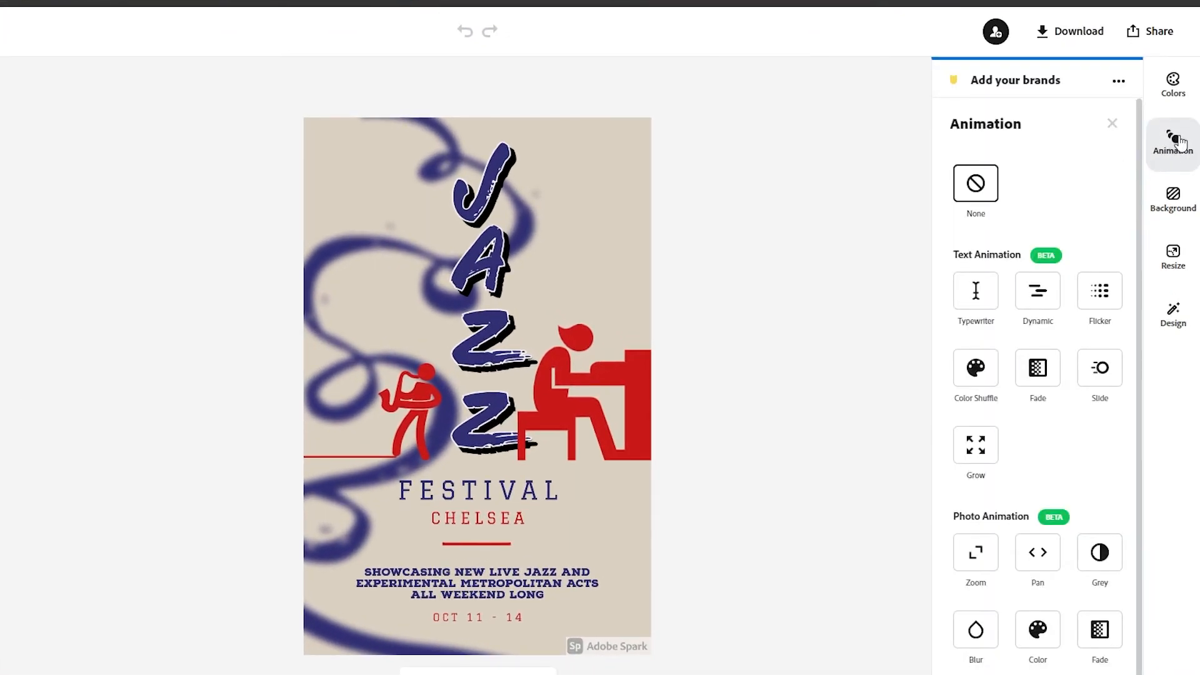
scroll(996, 375, "down", 1)
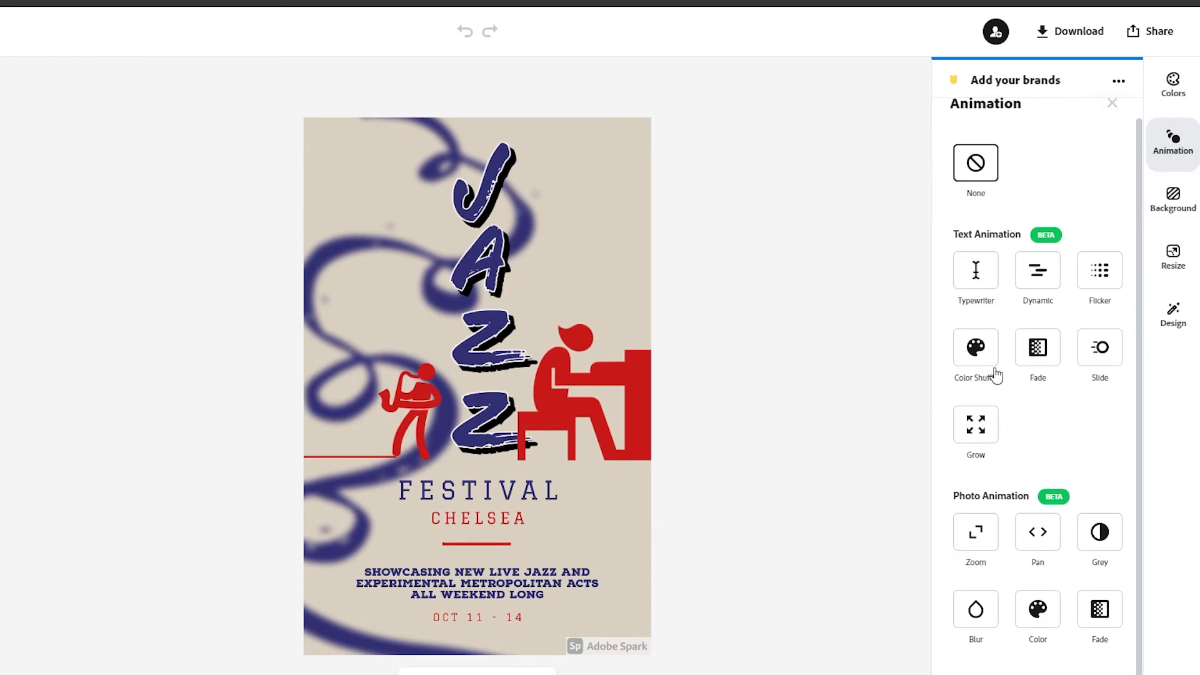
left_click(968, 539)
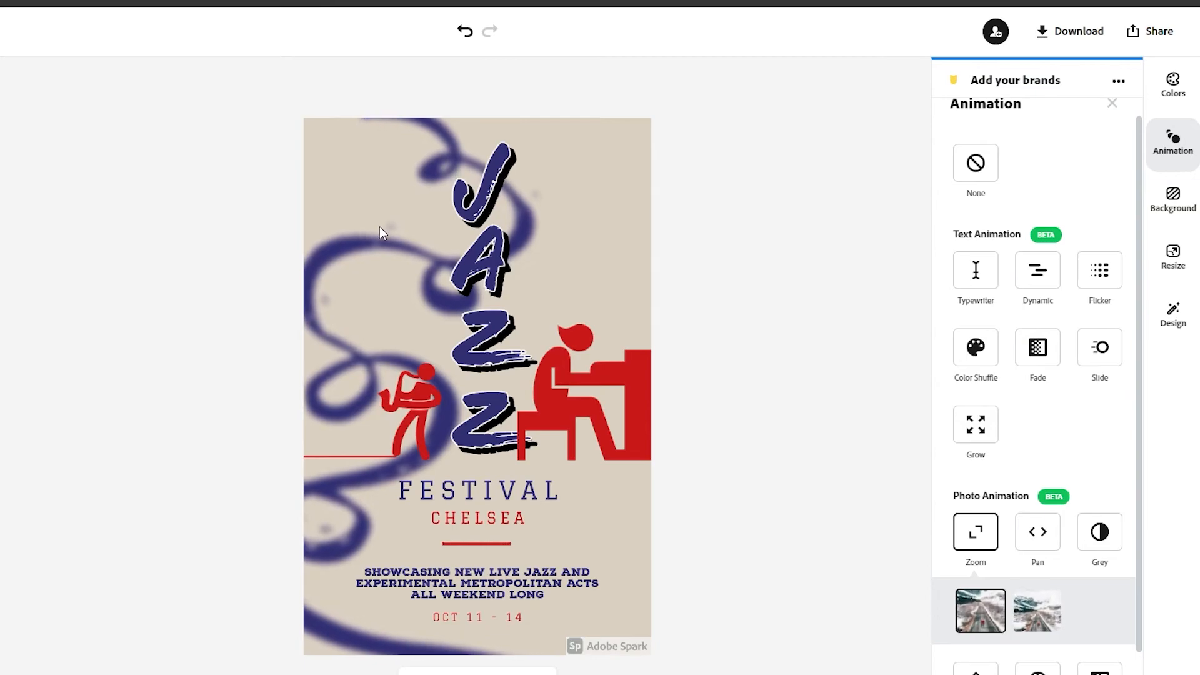
left_click(1038, 542)
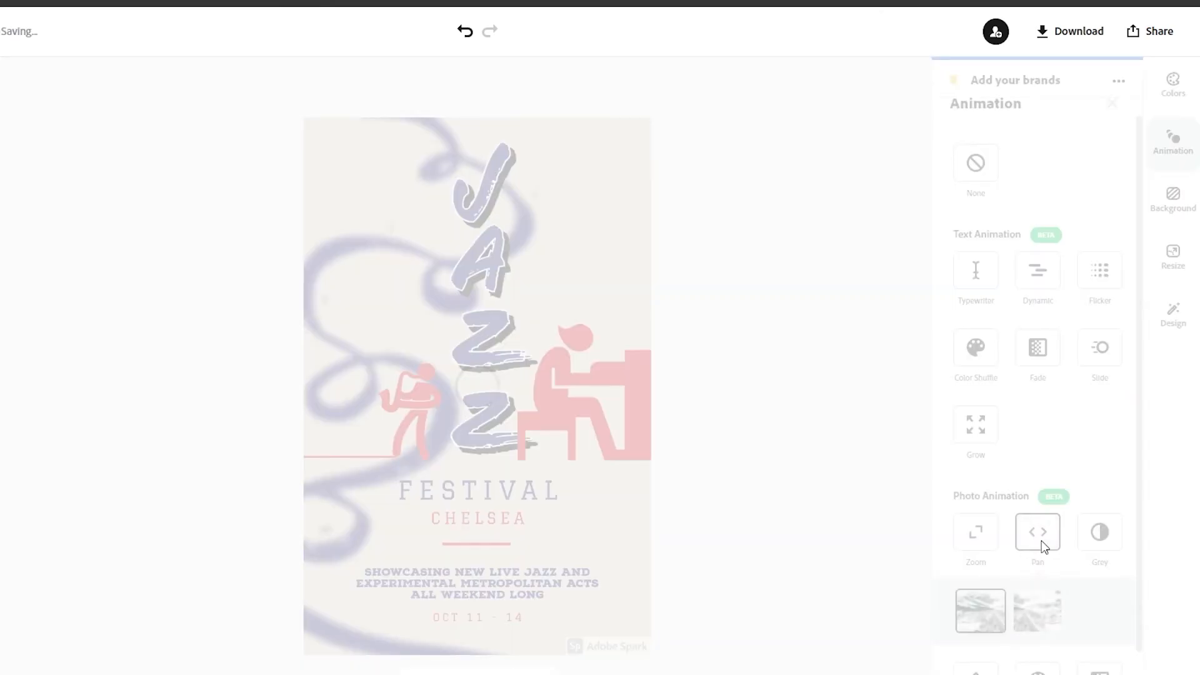
left_click(1100, 538)
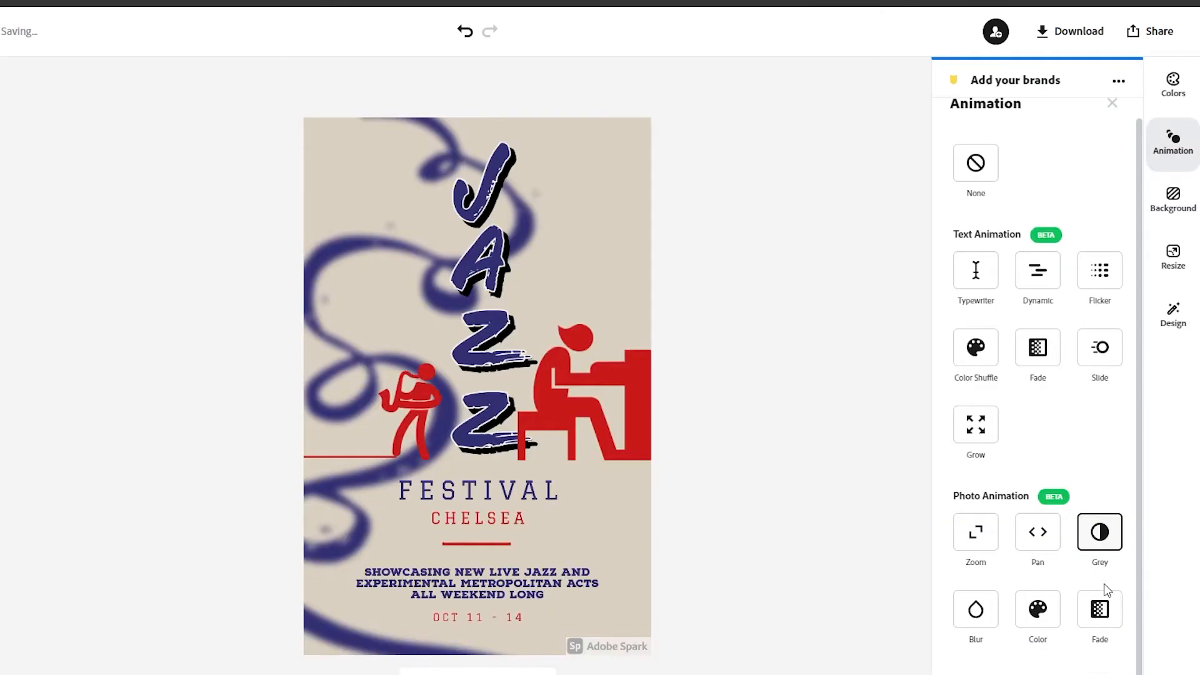
left_click(985, 622)
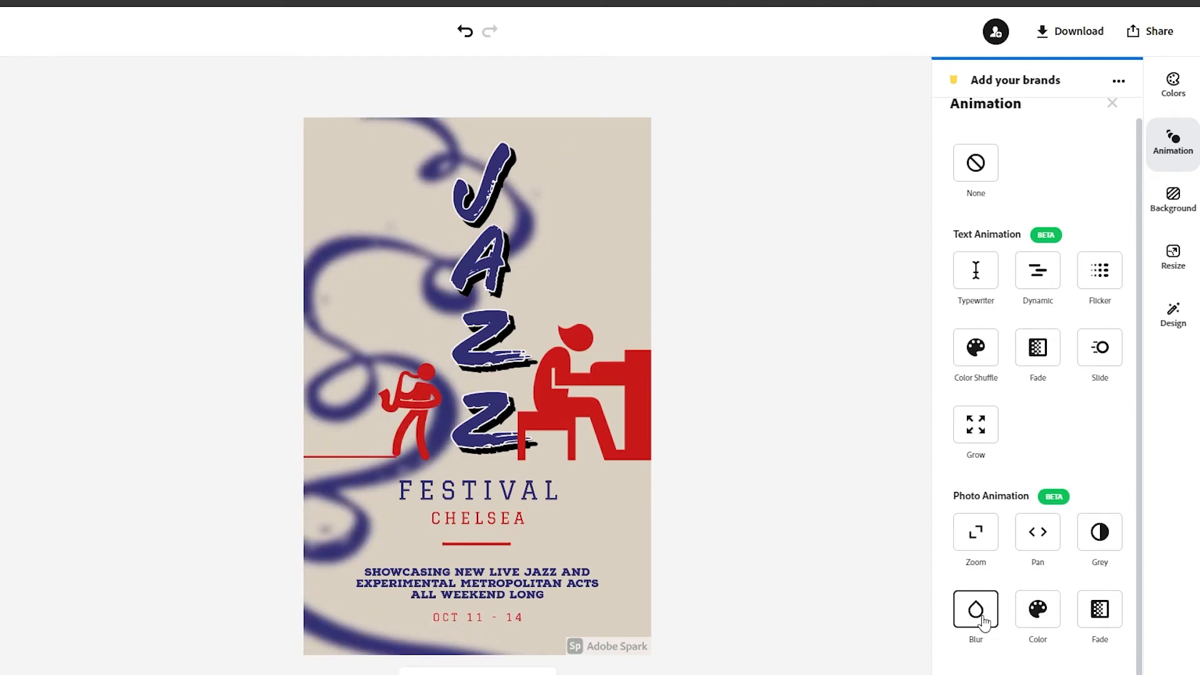
left_click(1030, 614)
left_click(1100, 609)
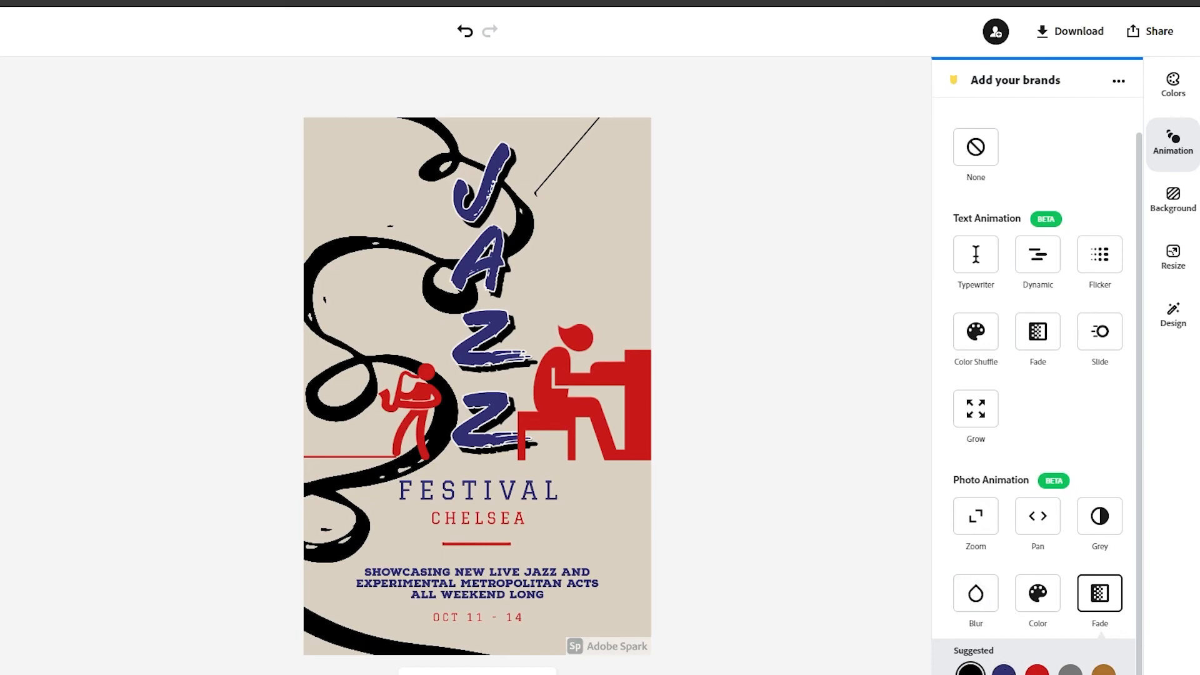
left_click(1003, 670)
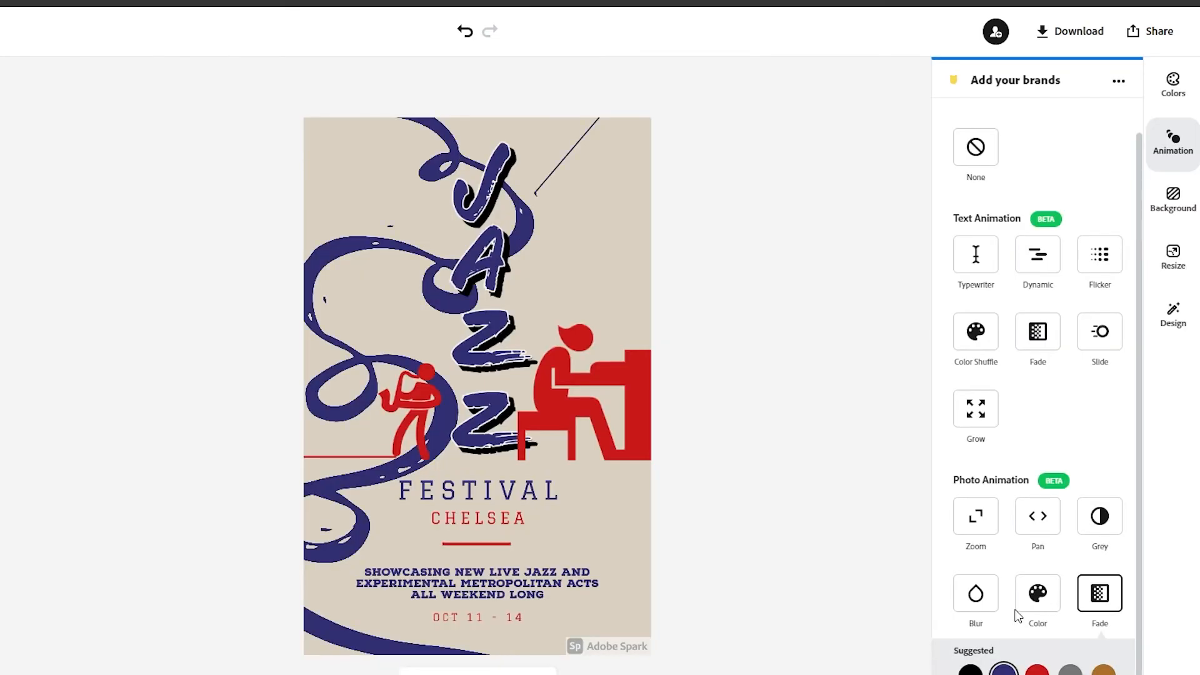
Step: Apply the Zoom photo animation to the poster with its second variant
left_click(997, 509)
left_click(1039, 599)
scroll(1026, 473, "down", 1)
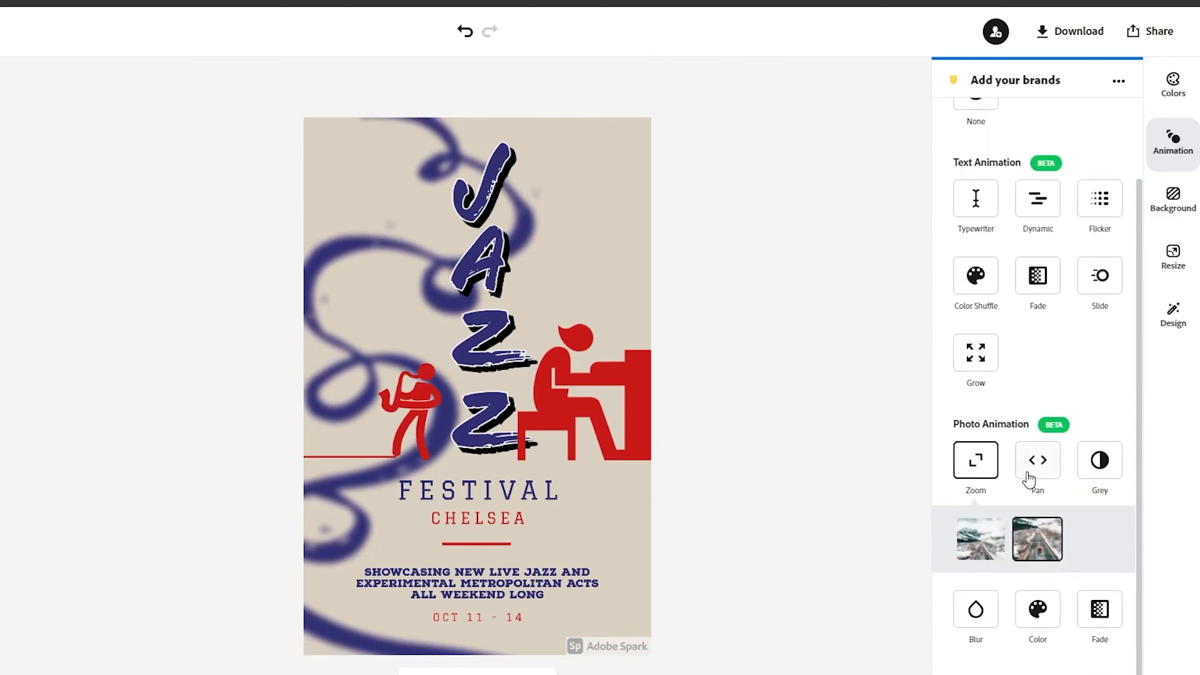
scroll(1025, 500, "up", 1)
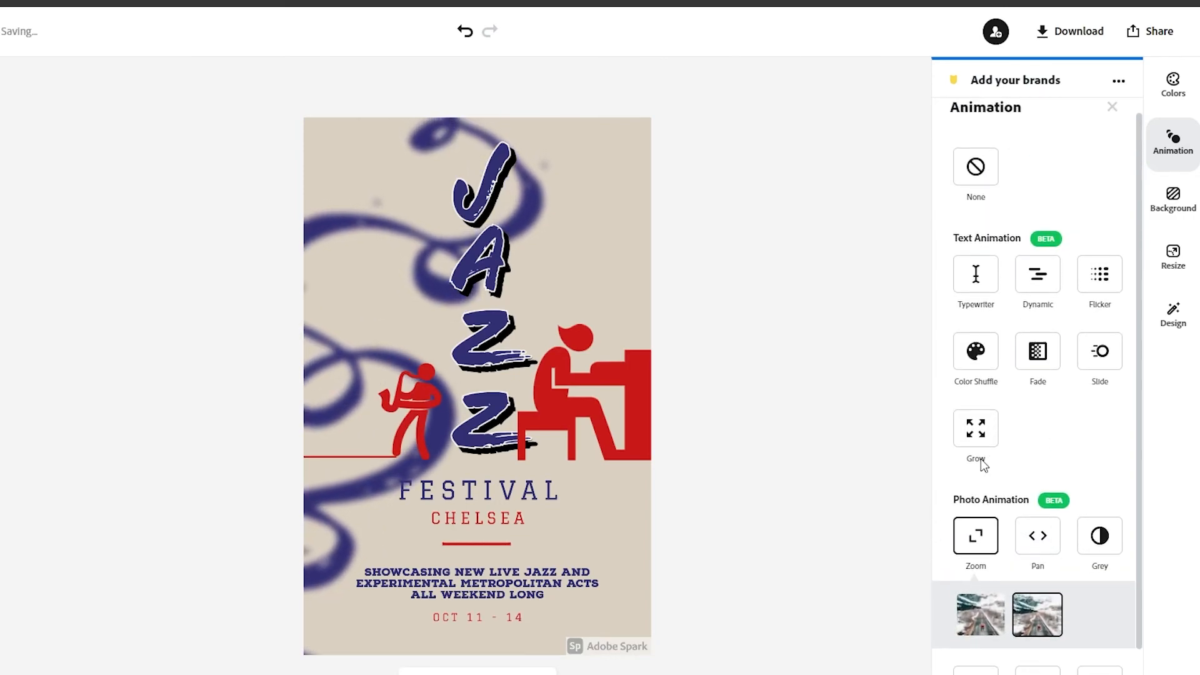
Step: Try the Grow, Typewriter, Dynamic and Flicker text animations on the poster, returning to Typewriter for its second variant
left_click(979, 431)
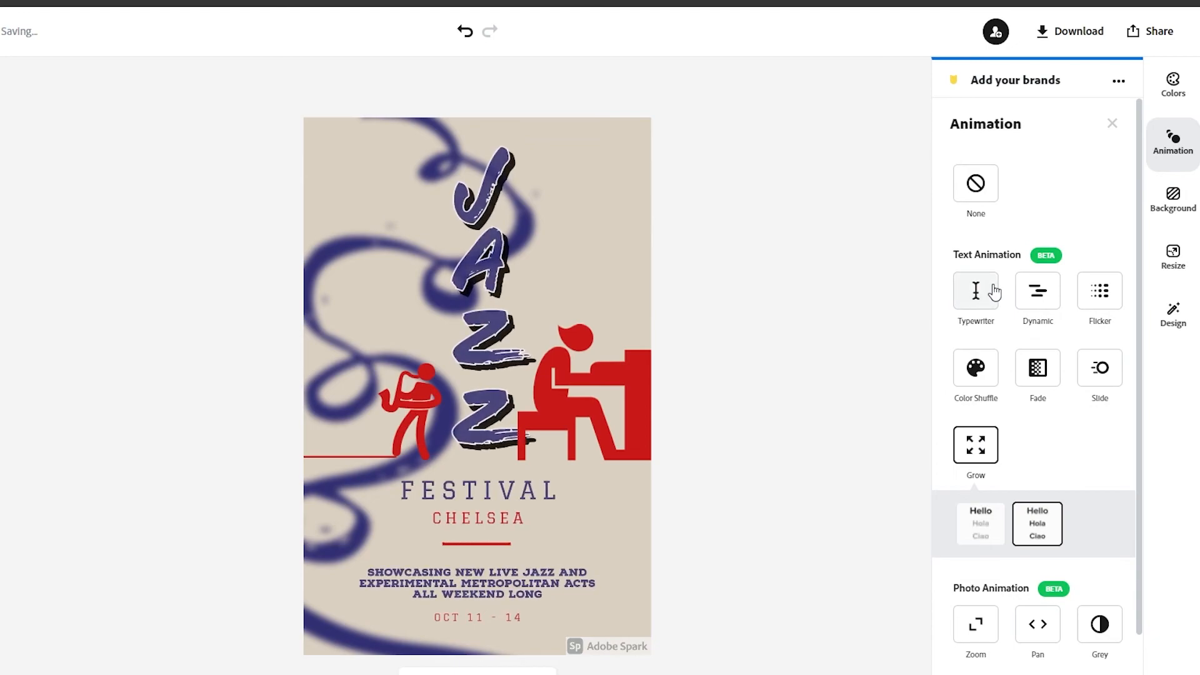
left_click(990, 293)
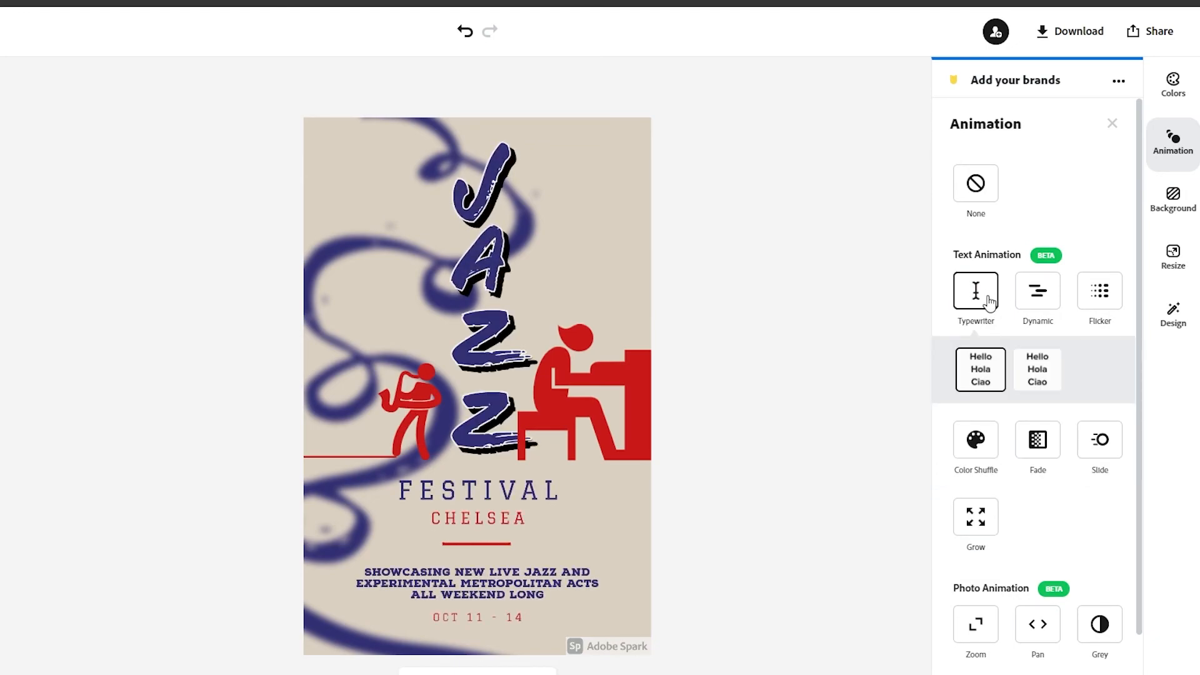
left_click(1041, 302)
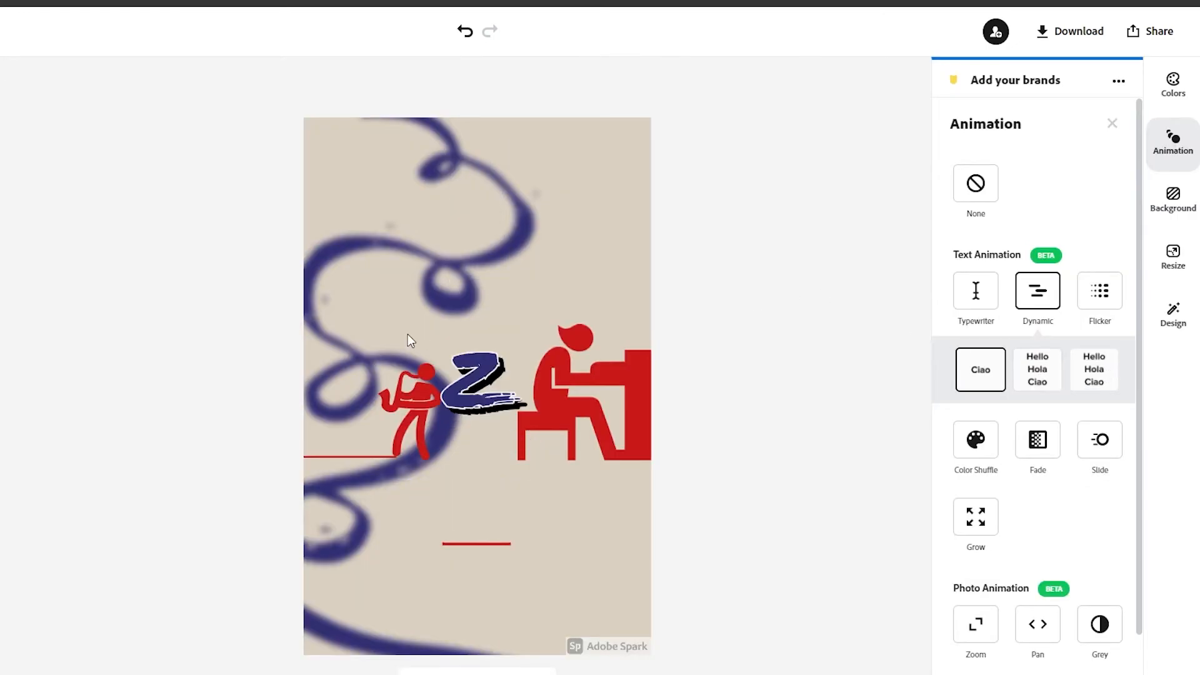
left_click(1098, 305)
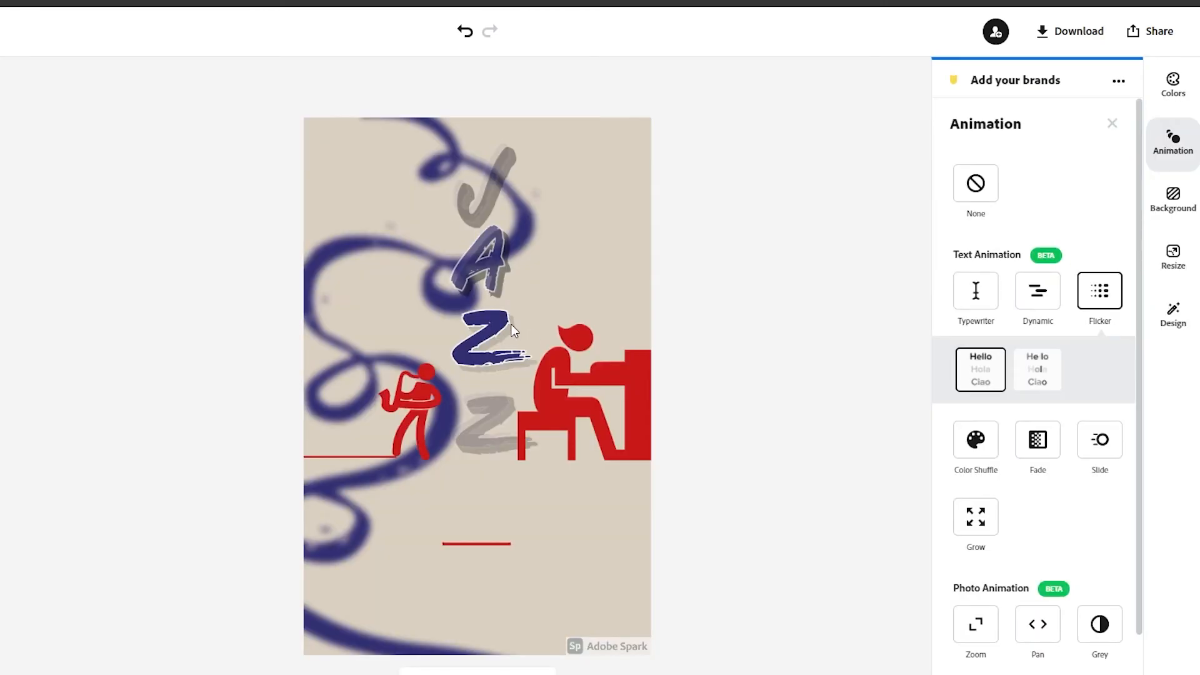
left_click(975, 293)
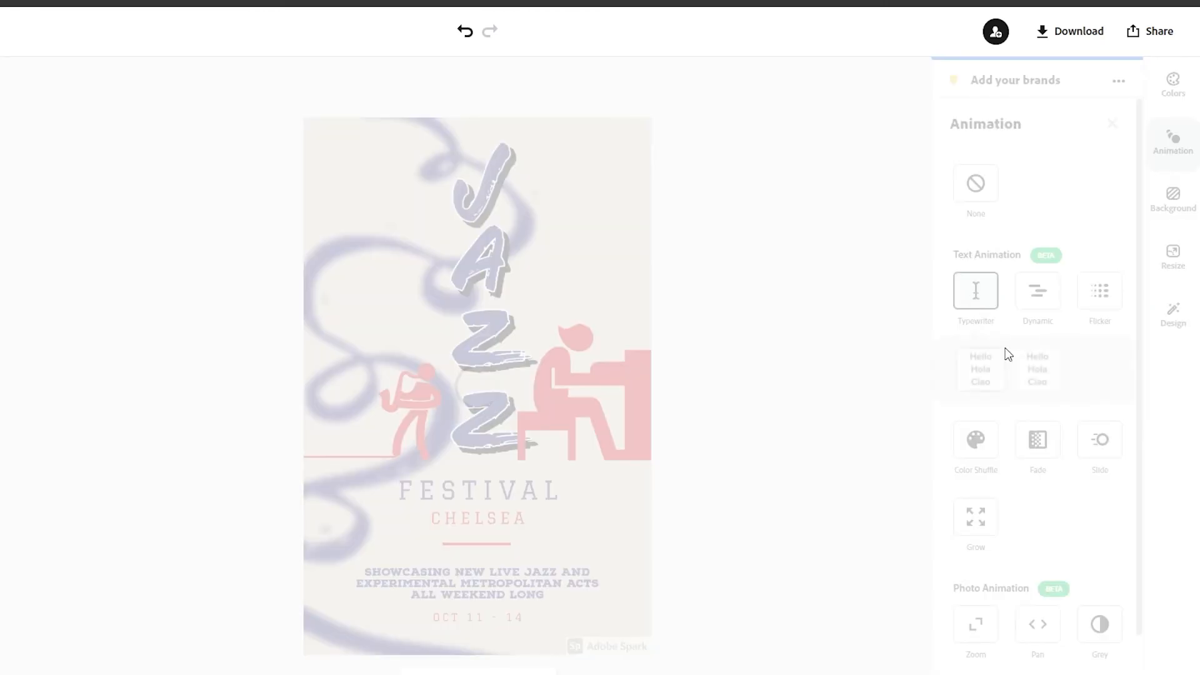
left_click(1064, 380)
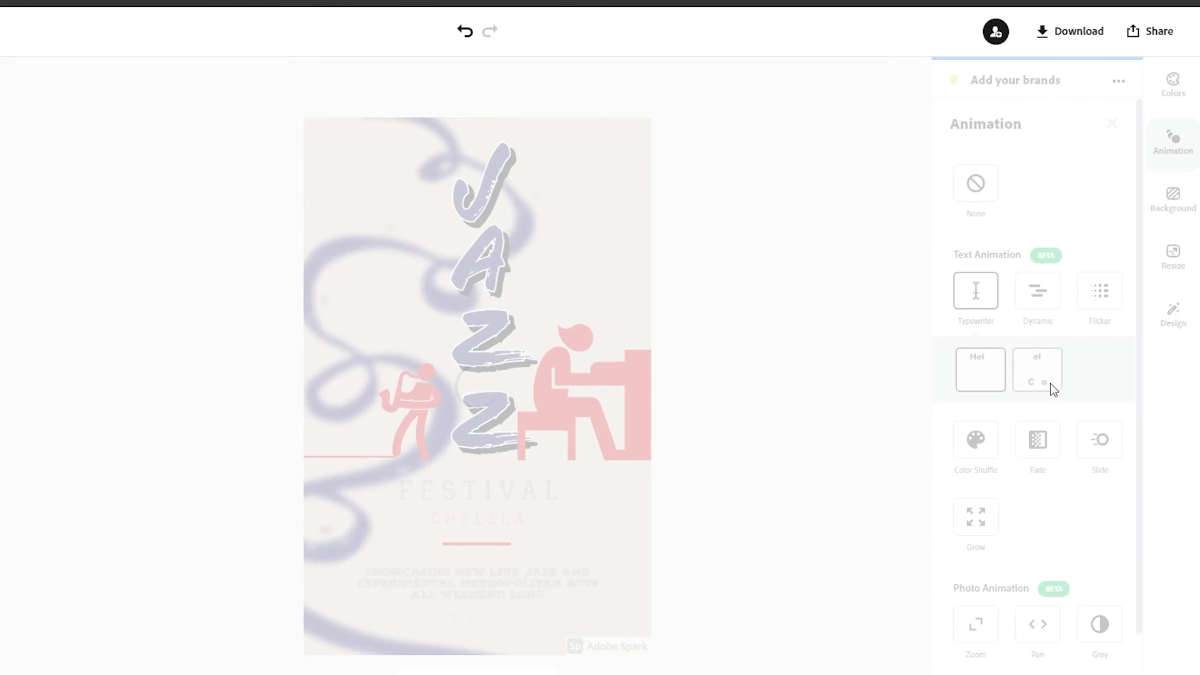
Step: Apply the Grow text animation to the poster with its second variant, and close the animation options
left_click(975, 517)
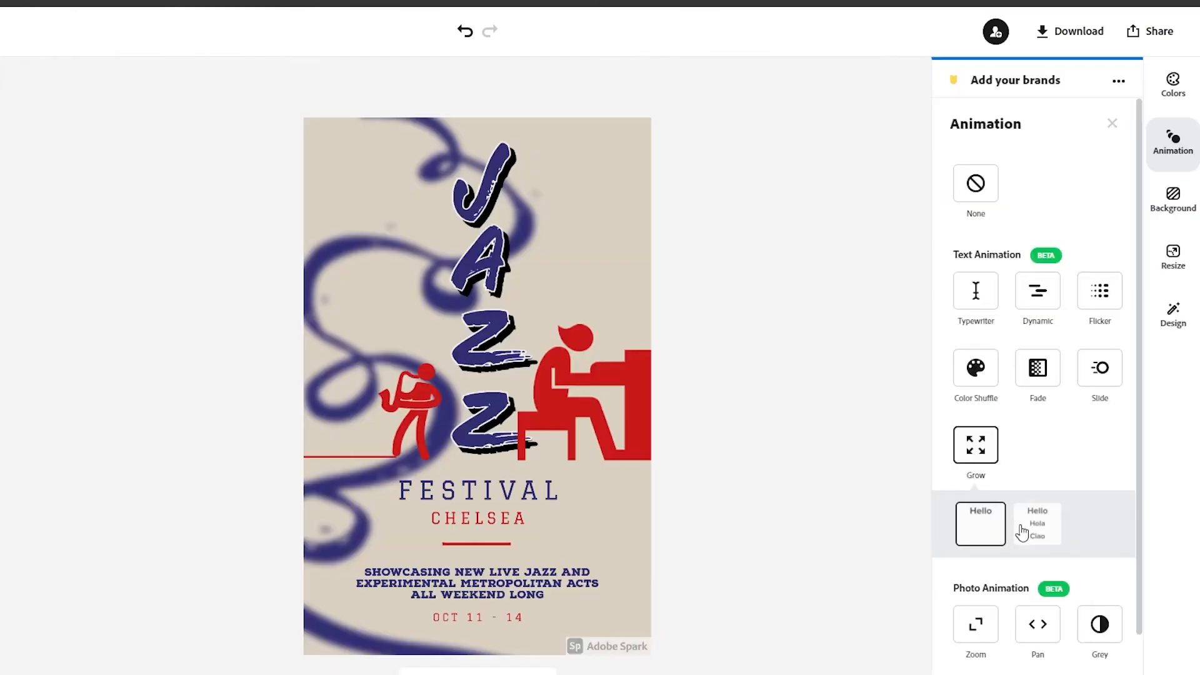
left_click(1038, 518)
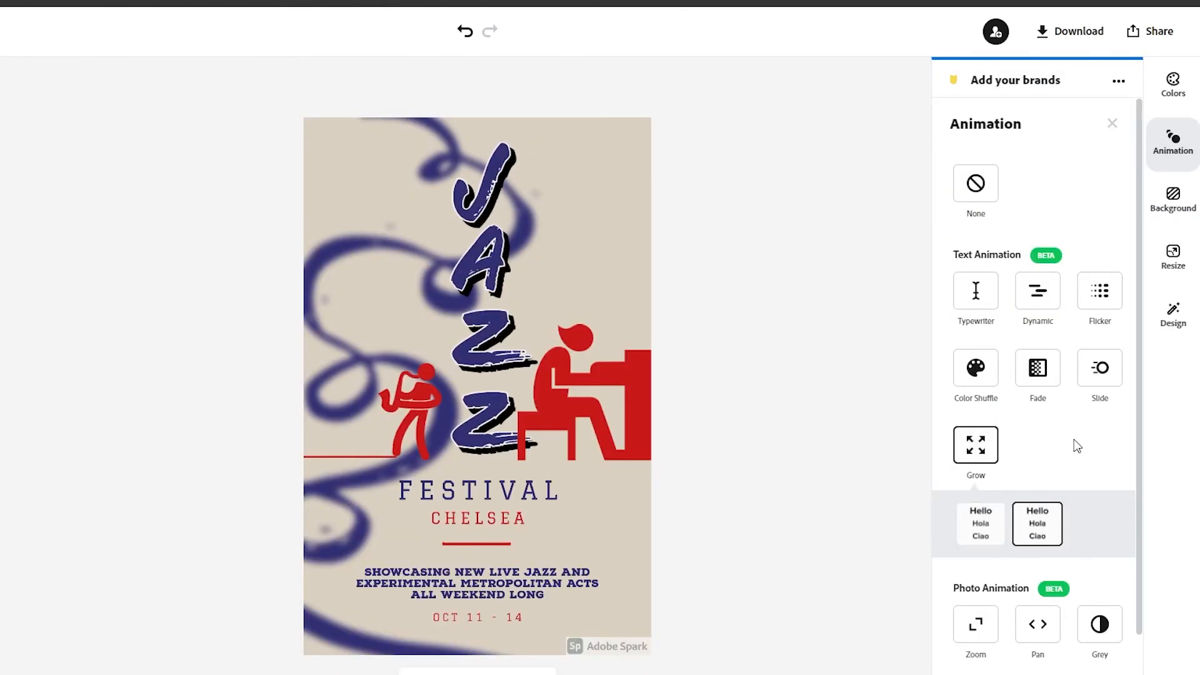
left_click(1112, 125)
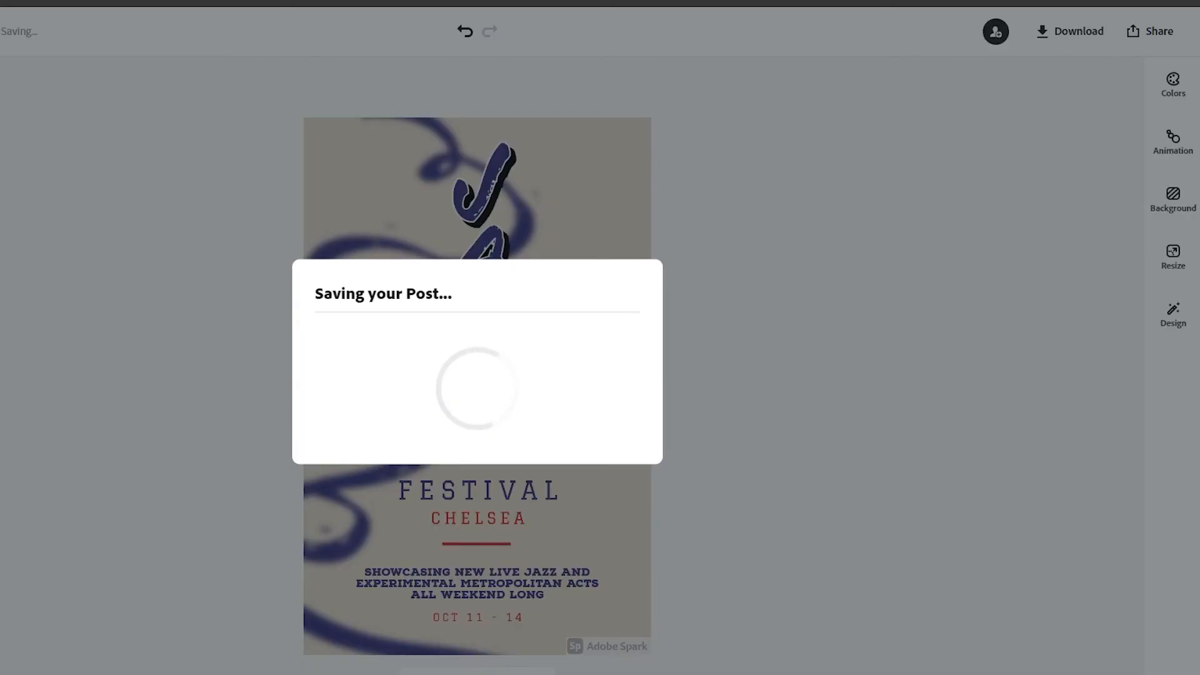